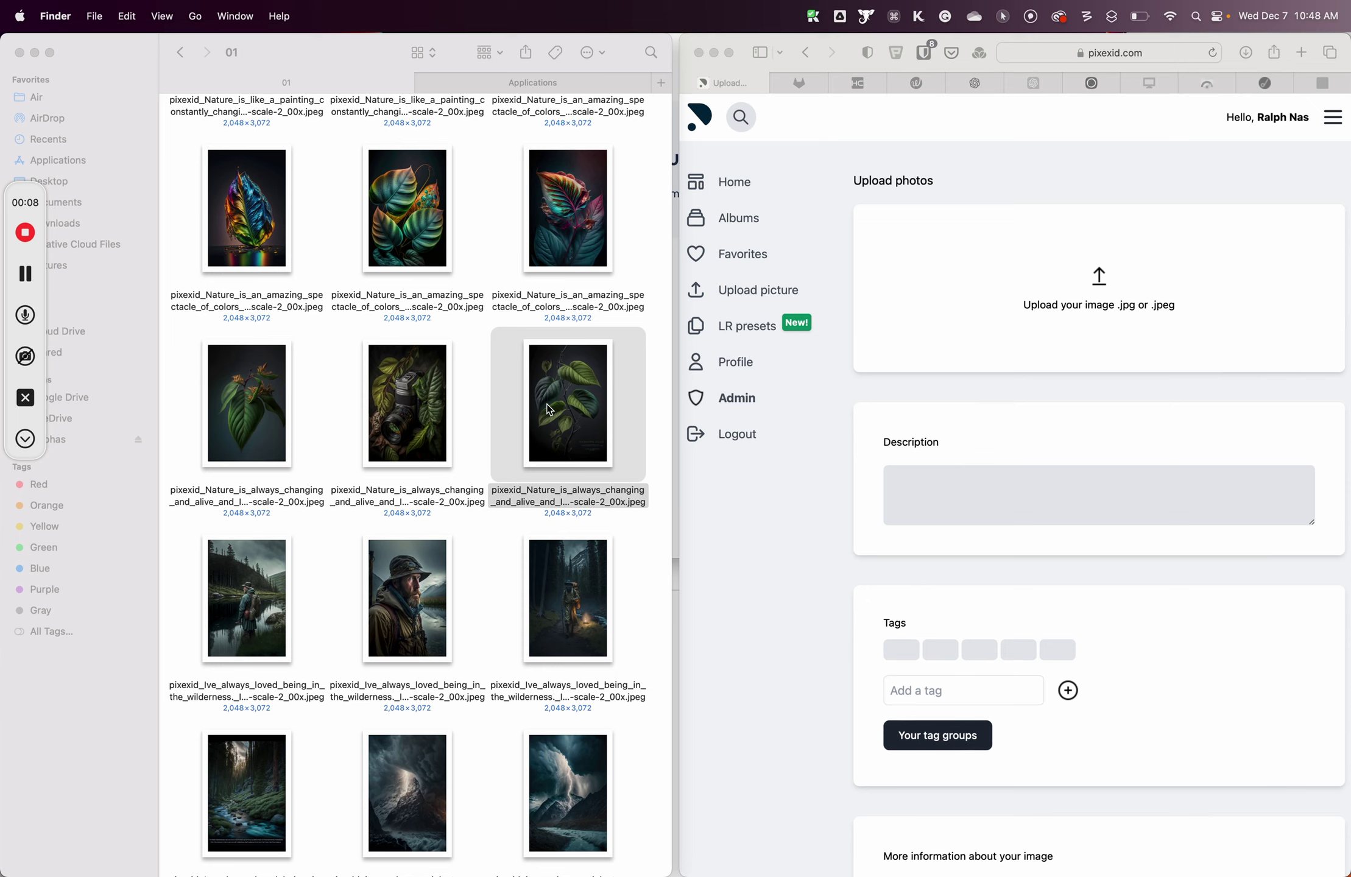
Select the dark leaf image in Finder and preview it at full size.
{"action": "left_click", "coordinate": [563, 406]}
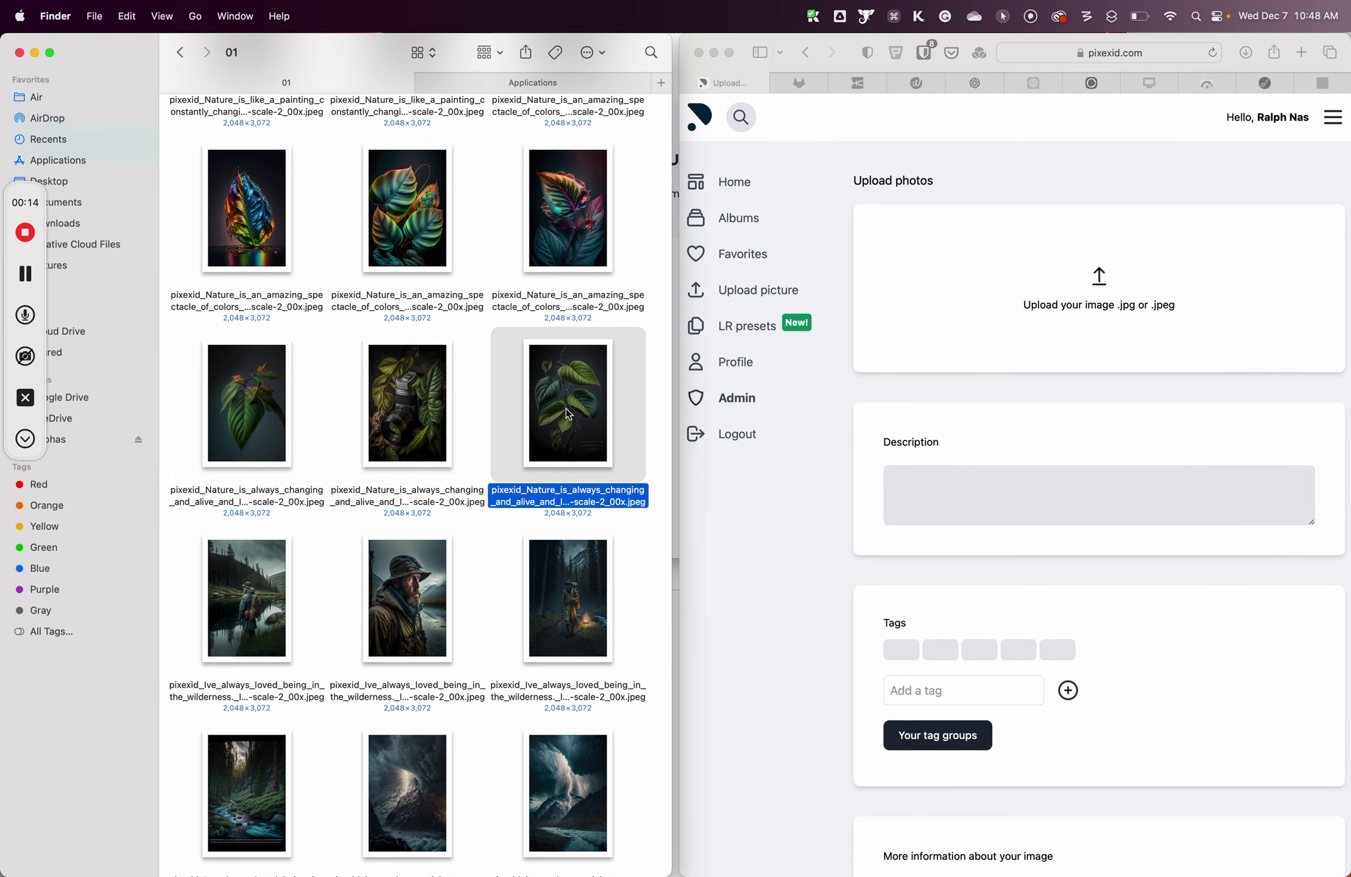
{"action": "key", "text": "space"}
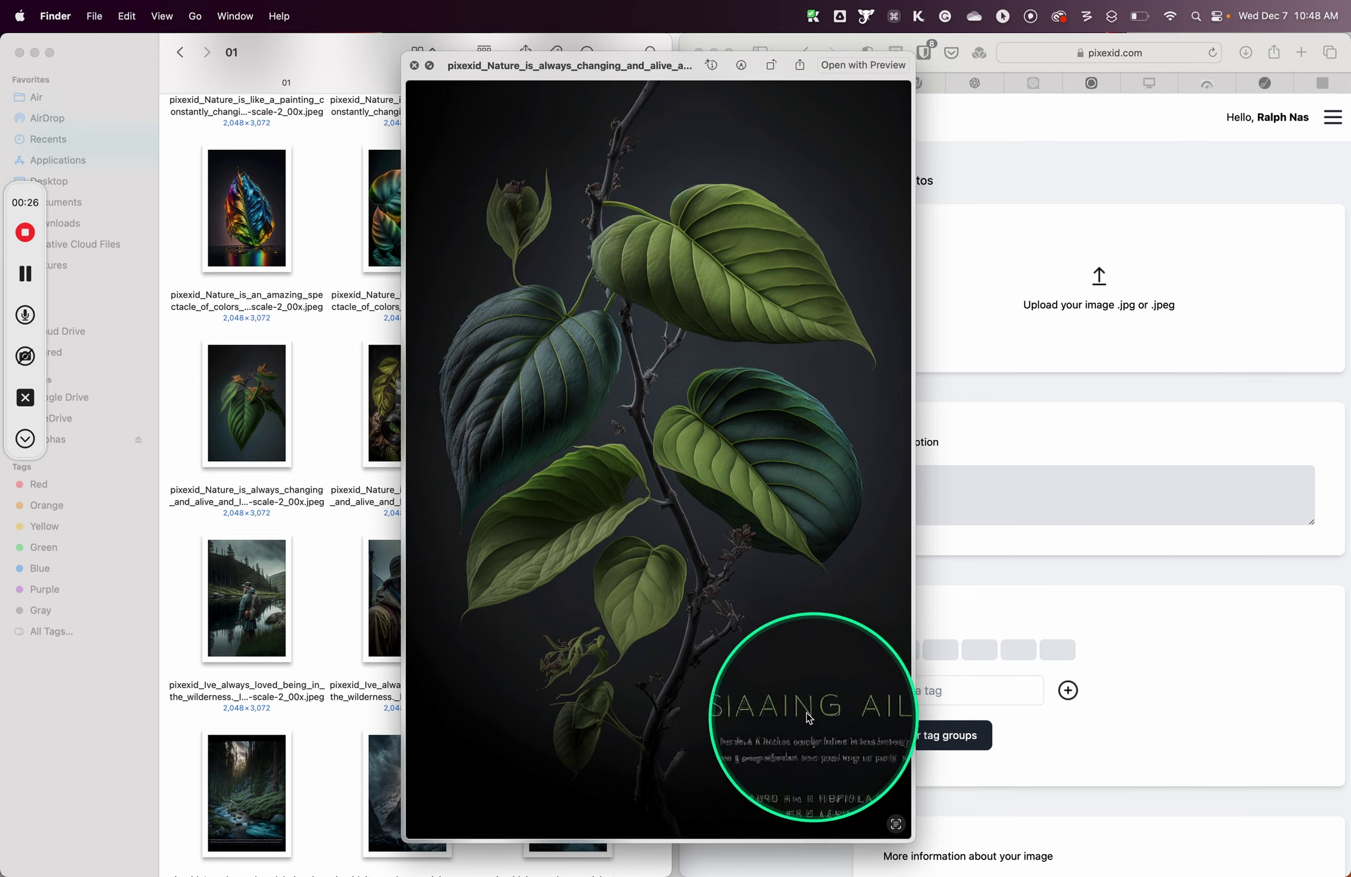
{"action": "left_click", "coordinate": [413, 64]}
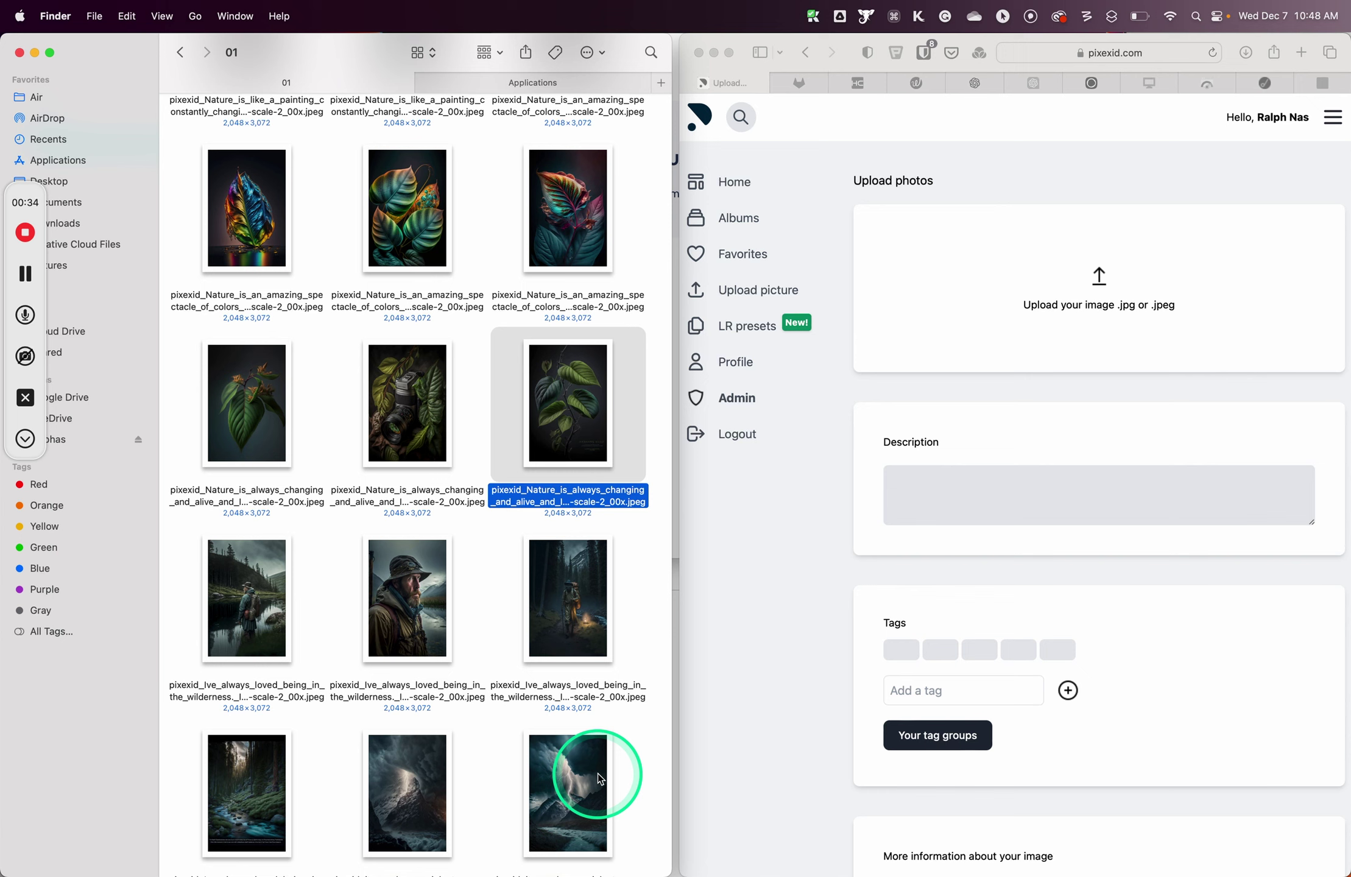
{"action": "mouse_move", "coordinate": [477, 872]}
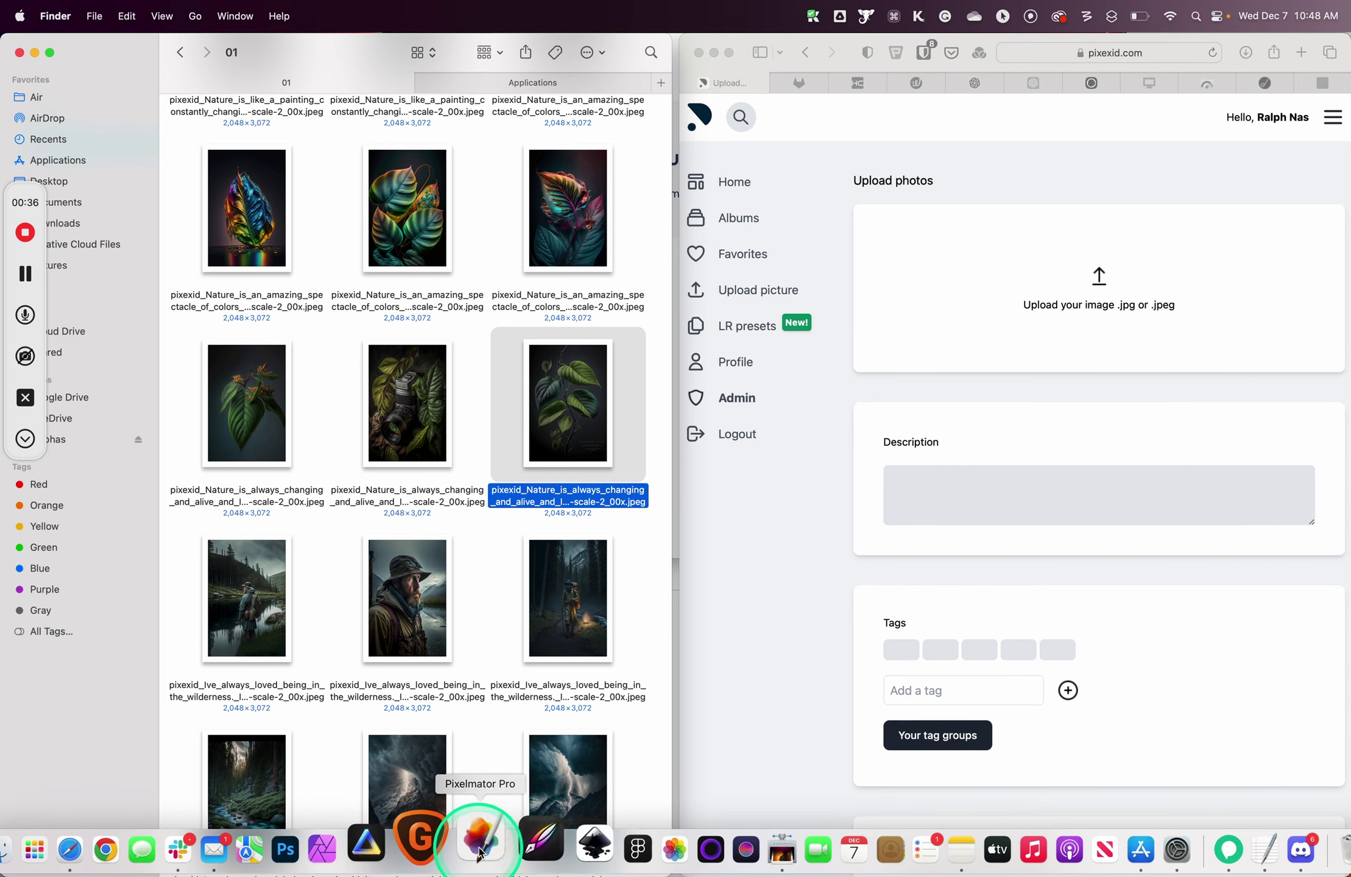
Open the leaf image in Pixelmator Pro with Open With.
{"action": "left_click", "coordinate": [480, 841]}
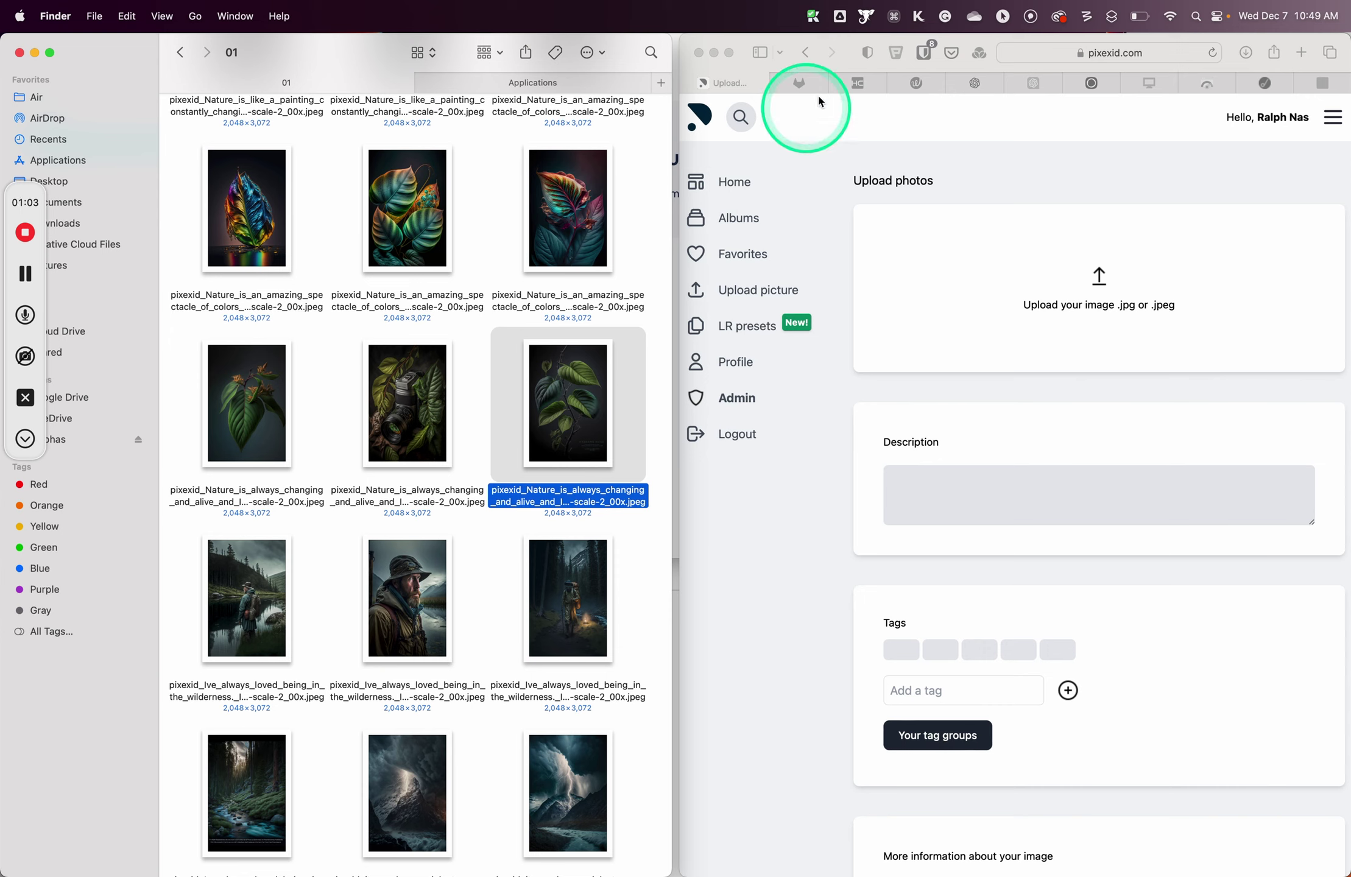
{"action": "right_click", "coordinate": [572, 404]}
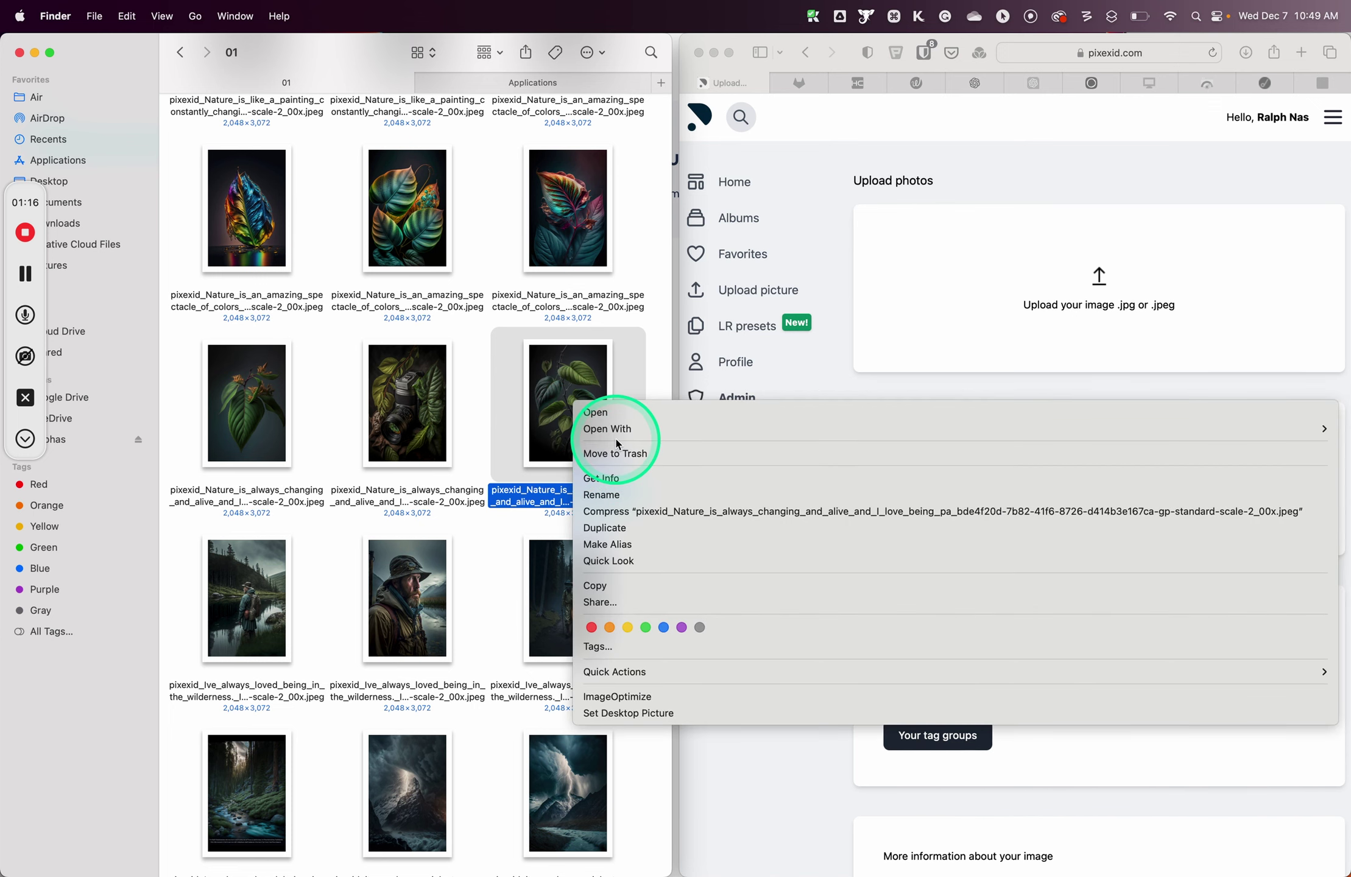
{"action": "mouse_move", "coordinate": [951, 429]}
{"action": "left_click", "coordinate": [511, 554]}
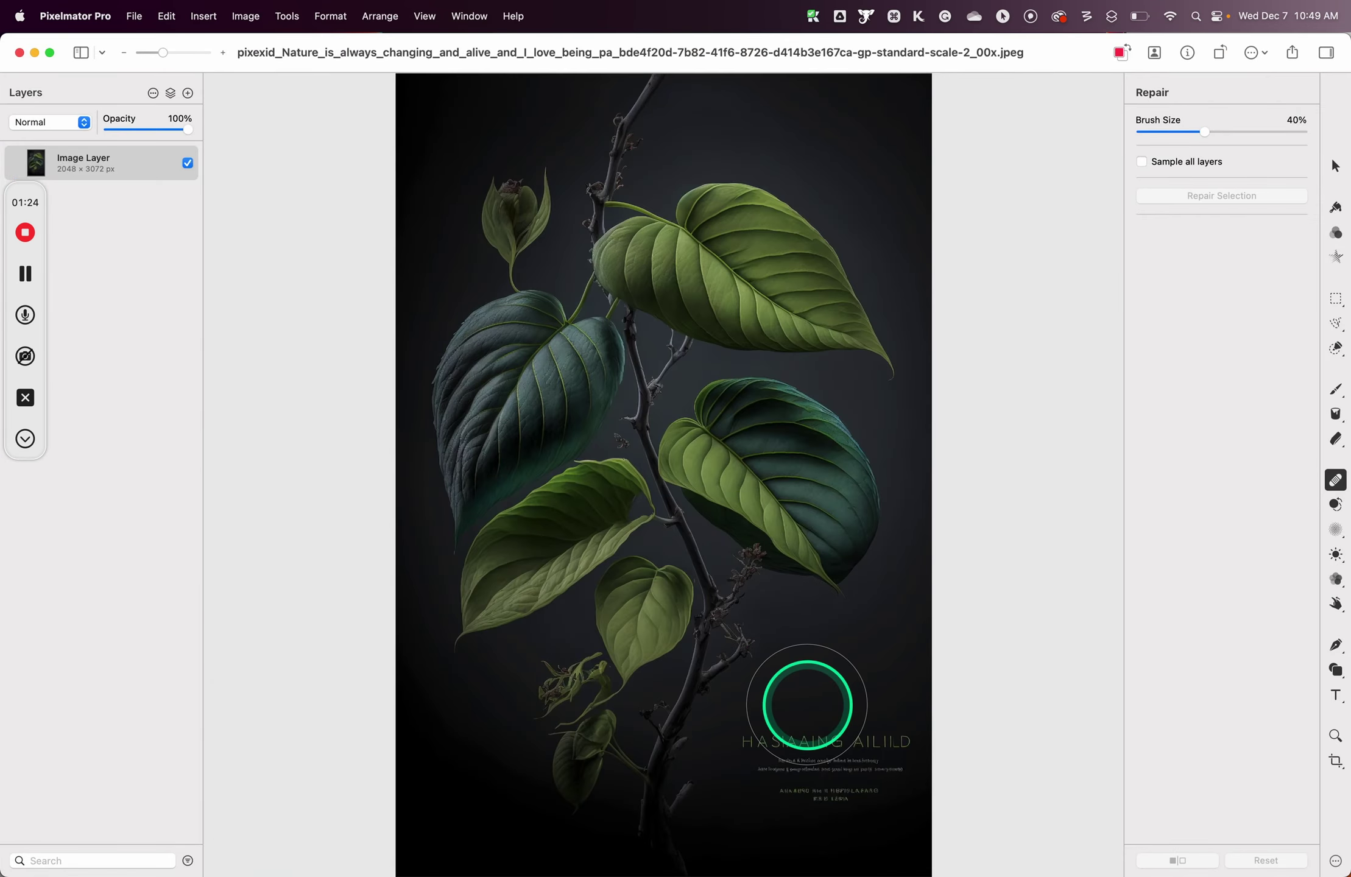
{"action": "mouse_move", "coordinate": [1335, 479]}
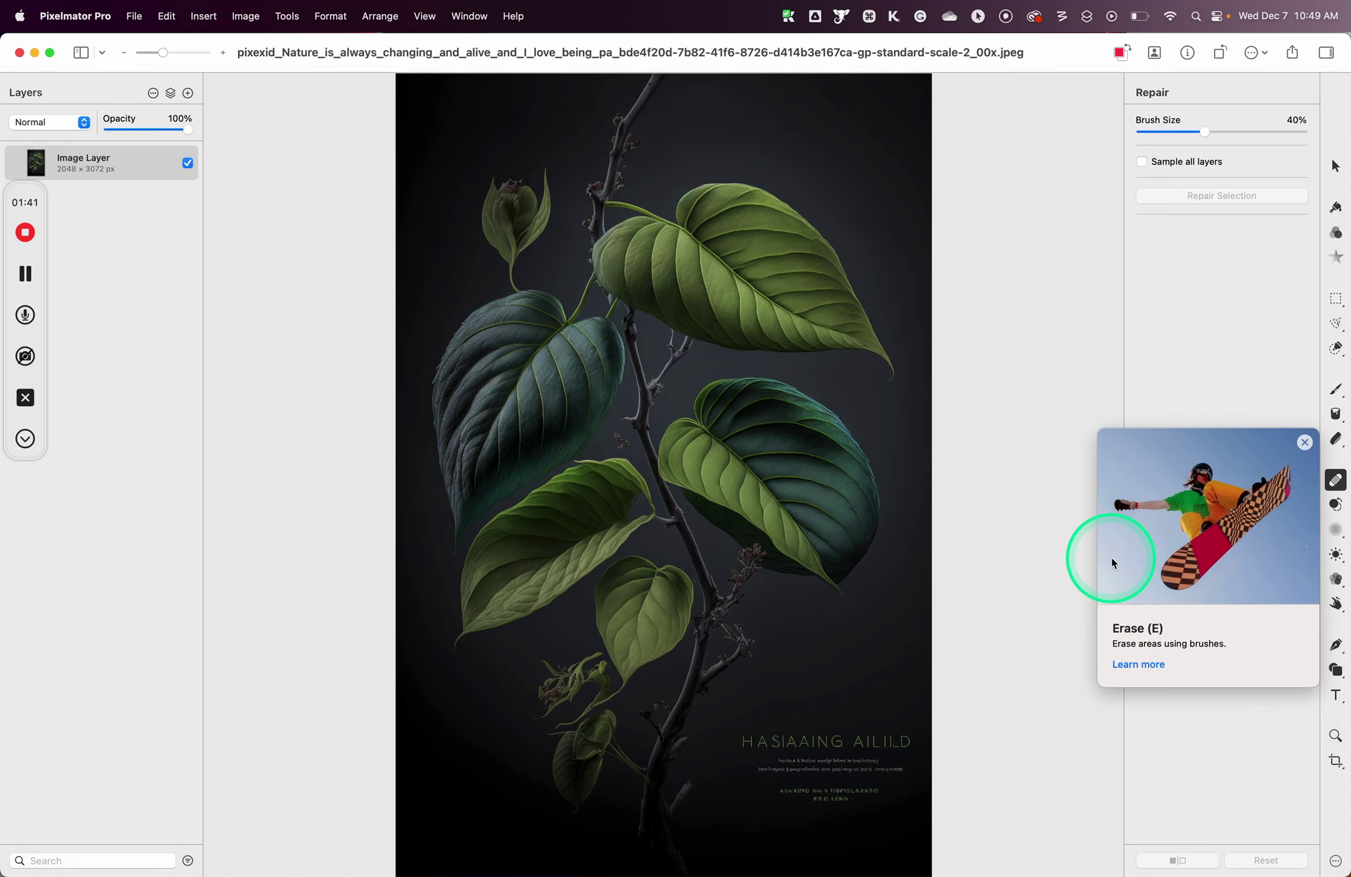
Repair away the lower-right watermark text and the stray branch tip with the Repair brush.
{"action": "left_click", "coordinate": [1336, 389]}
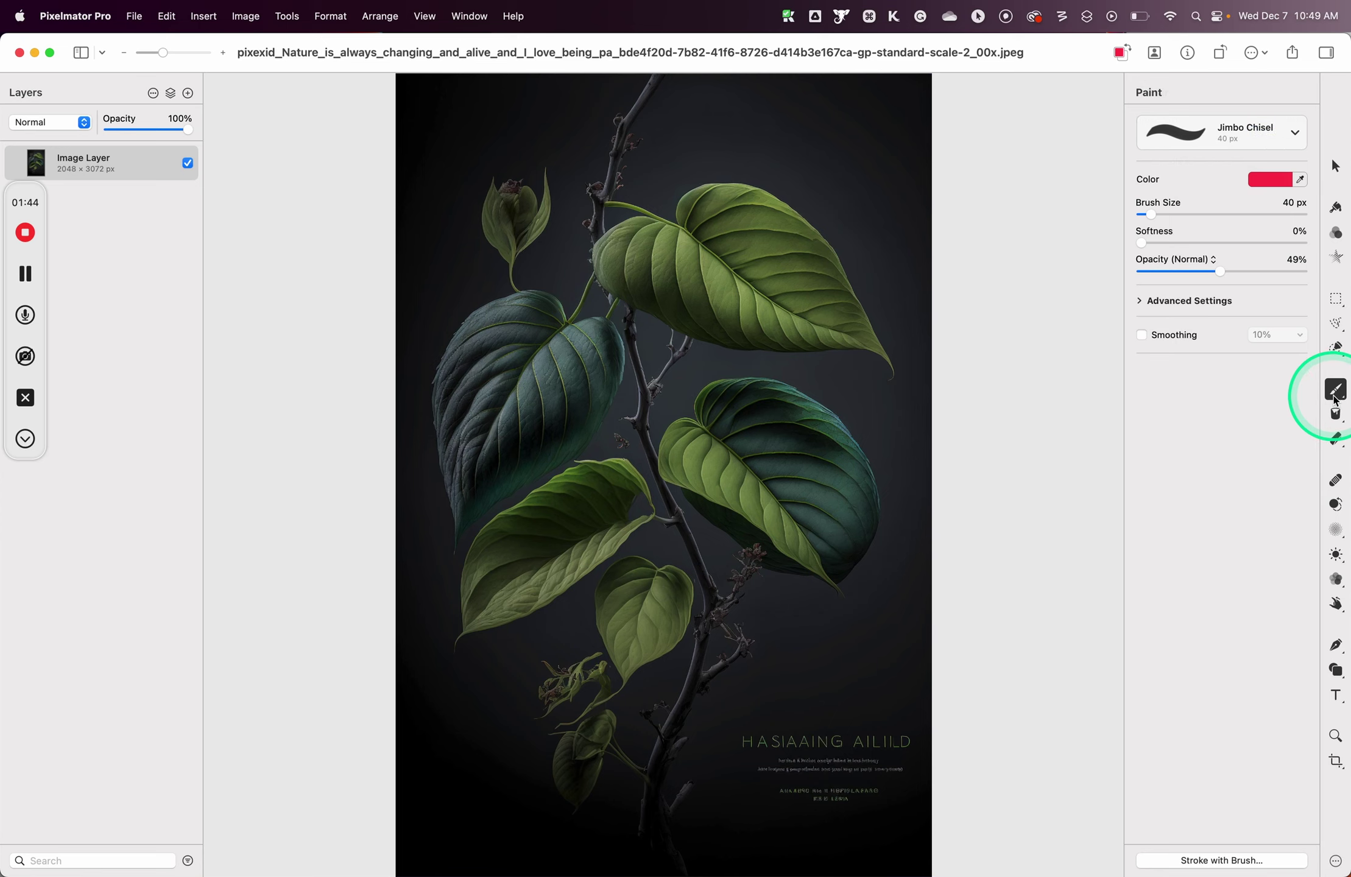
{"action": "key", "text": "r"}
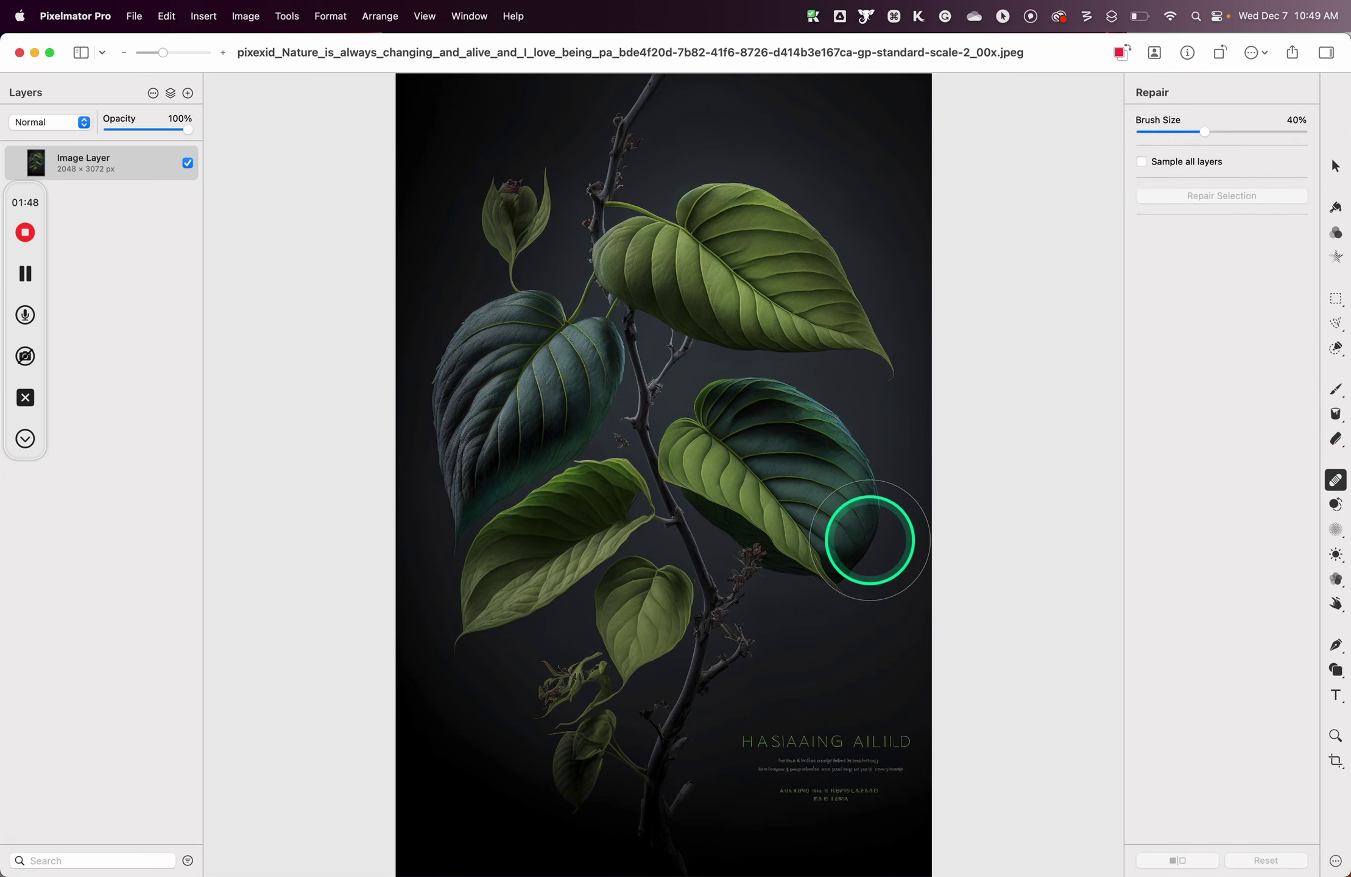
{"action": "scroll", "coordinate": [836, 727], "scroll_direction": "up", "scroll_amount": 2}
{"action": "scroll", "coordinate": [836, 727], "scroll_direction": "up", "scroll_amount": 5}
{"action": "scroll", "coordinate": [836, 728], "scroll_direction": "up", "scroll_amount": 5}
{"action": "scroll", "coordinate": [872, 610], "scroll_direction": "down", "scroll_amount": 1}
{"action": "scroll", "coordinate": [872, 610], "scroll_direction": "down", "scroll_amount": 5}
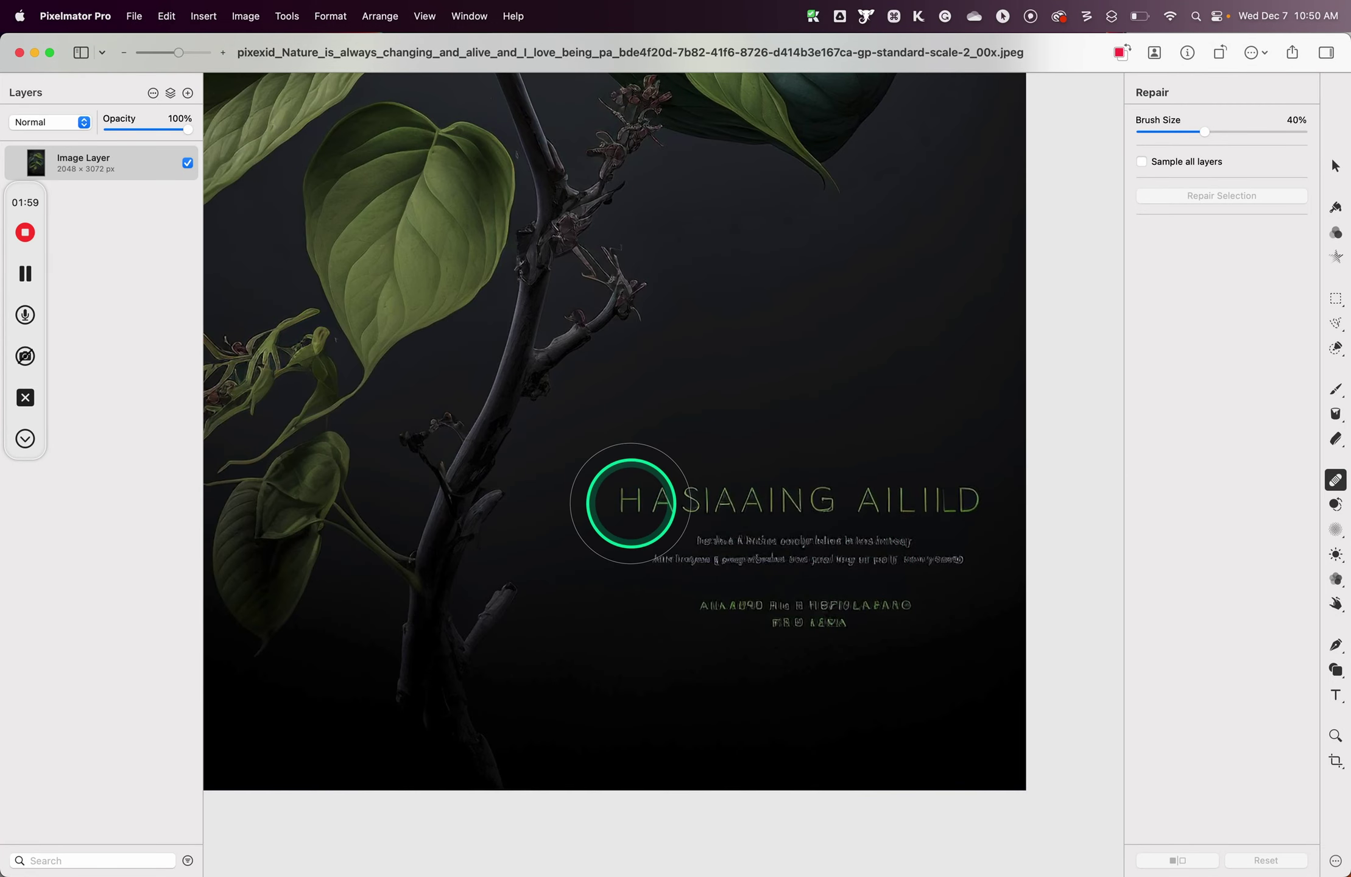
{"action": "left_click_drag", "start_coordinate": [632, 503], "coordinate": [644, 570]}
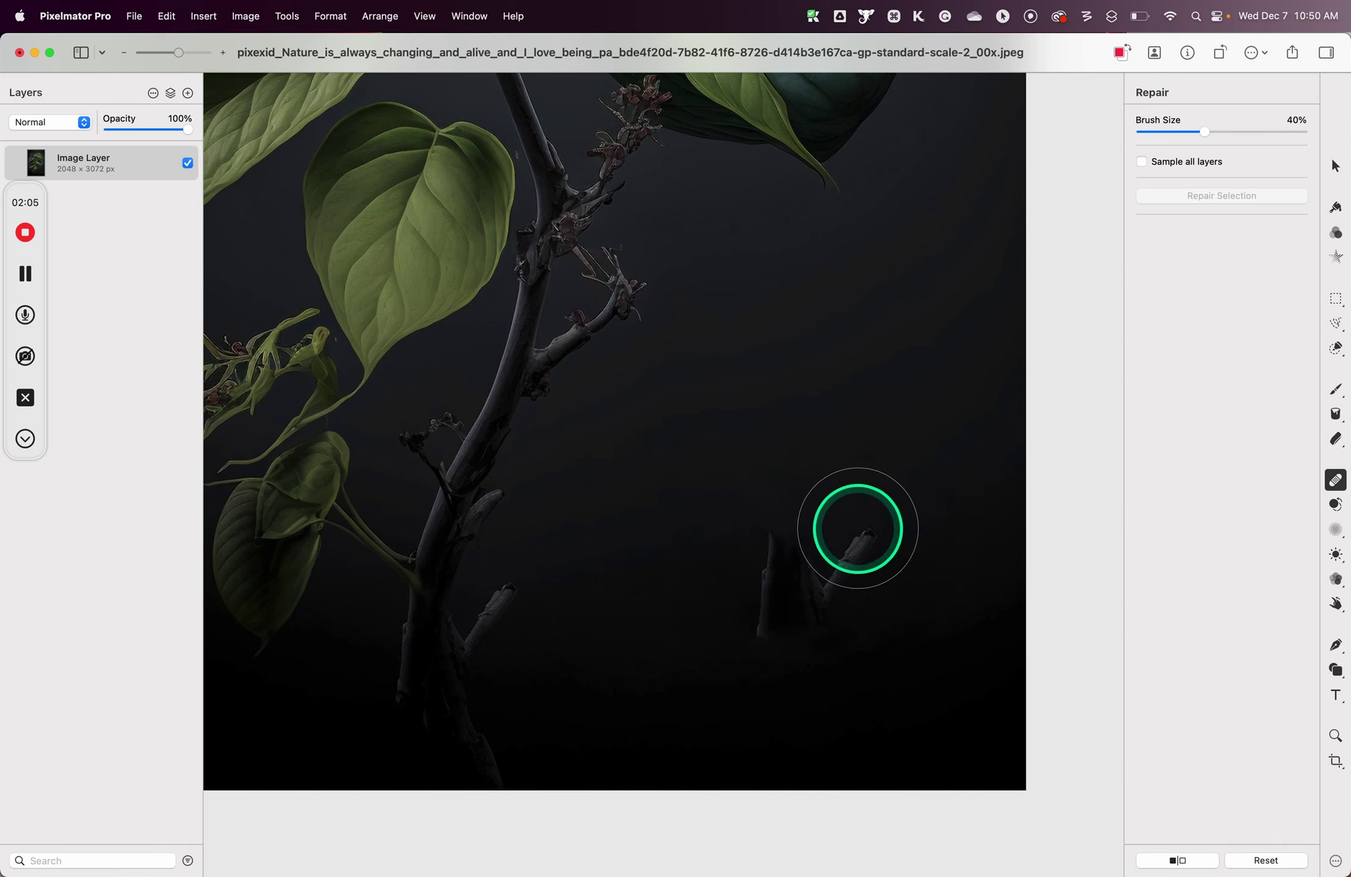
{"action": "left_click_drag", "start_coordinate": [859, 528], "coordinate": [834, 580]}
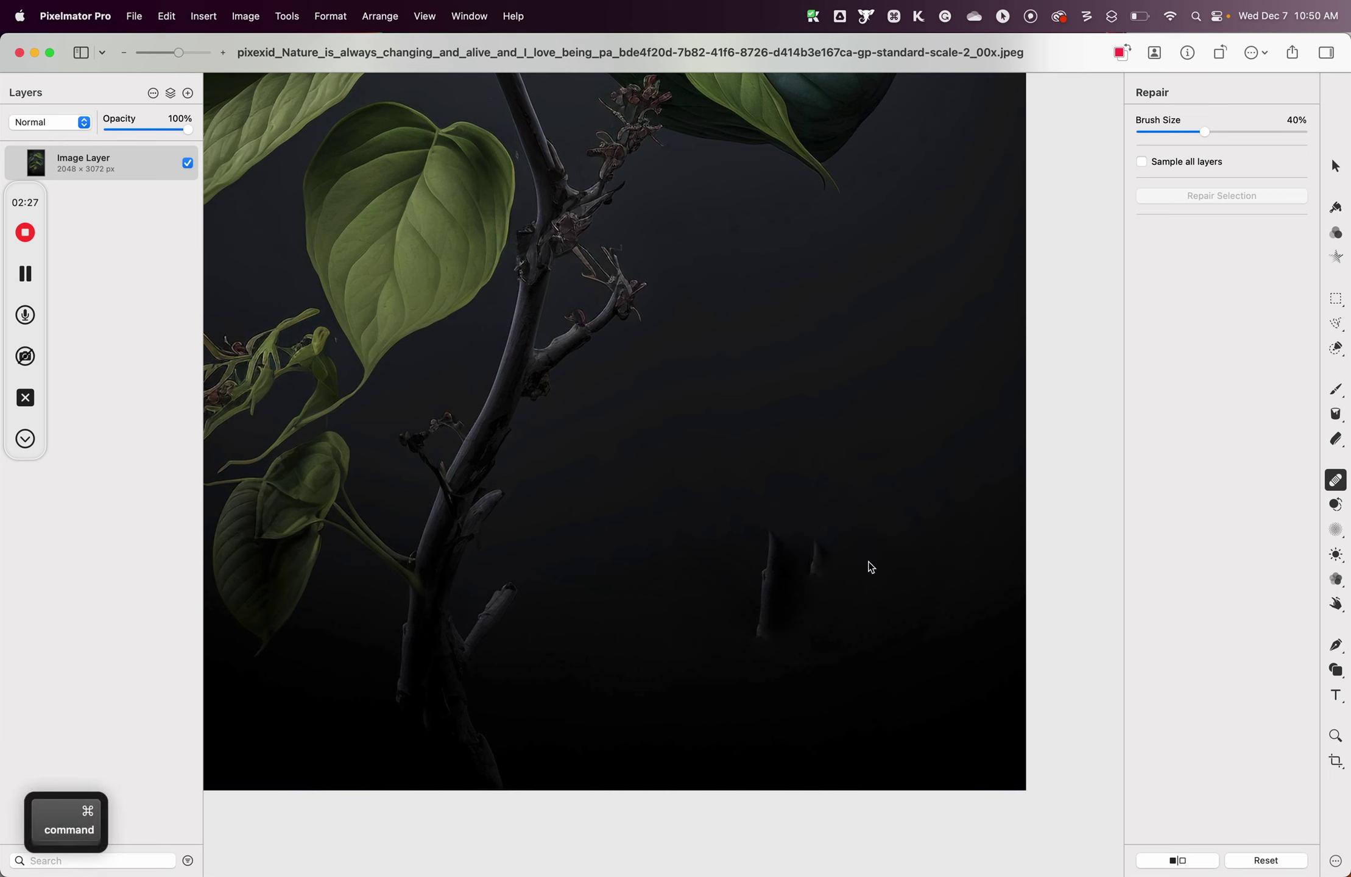
Quit Pixelmator Pro, reselect the leaf file in Finder, and launch ImageOptim.
{"action": "key", "text": "super+q"}
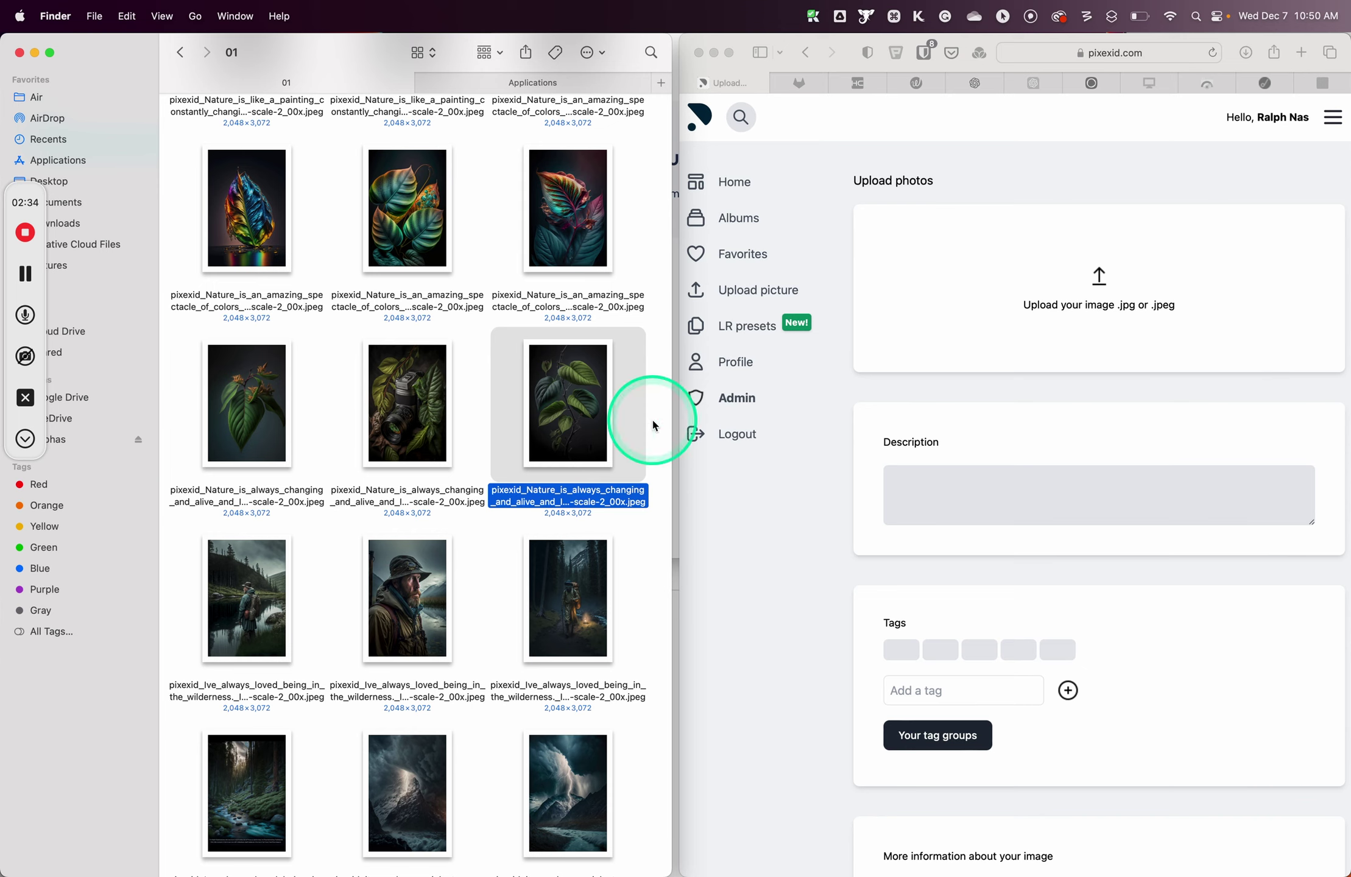
{"action": "left_click", "coordinate": [570, 453]}
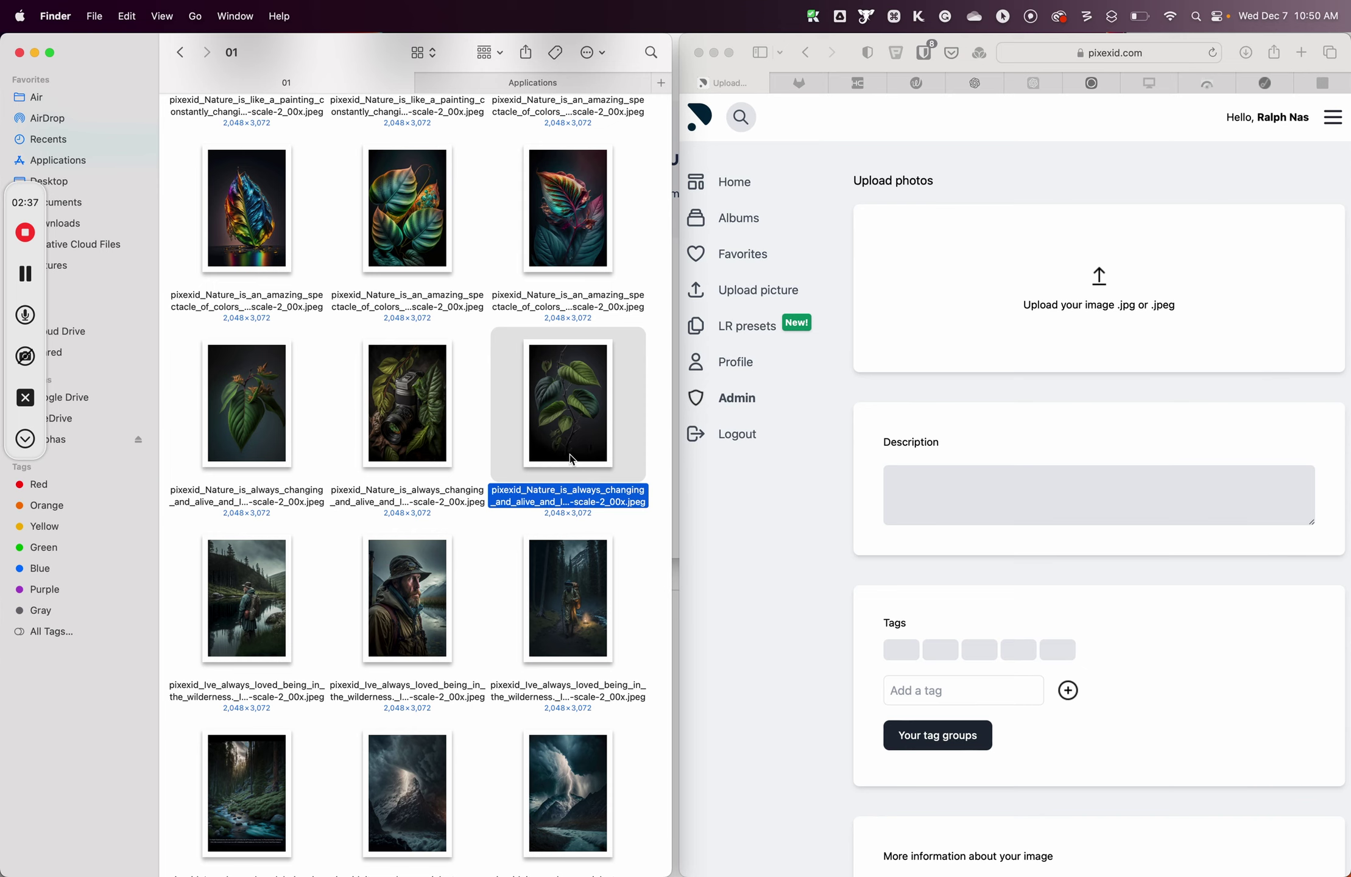
{"action": "left_click", "coordinate": [571, 453]}
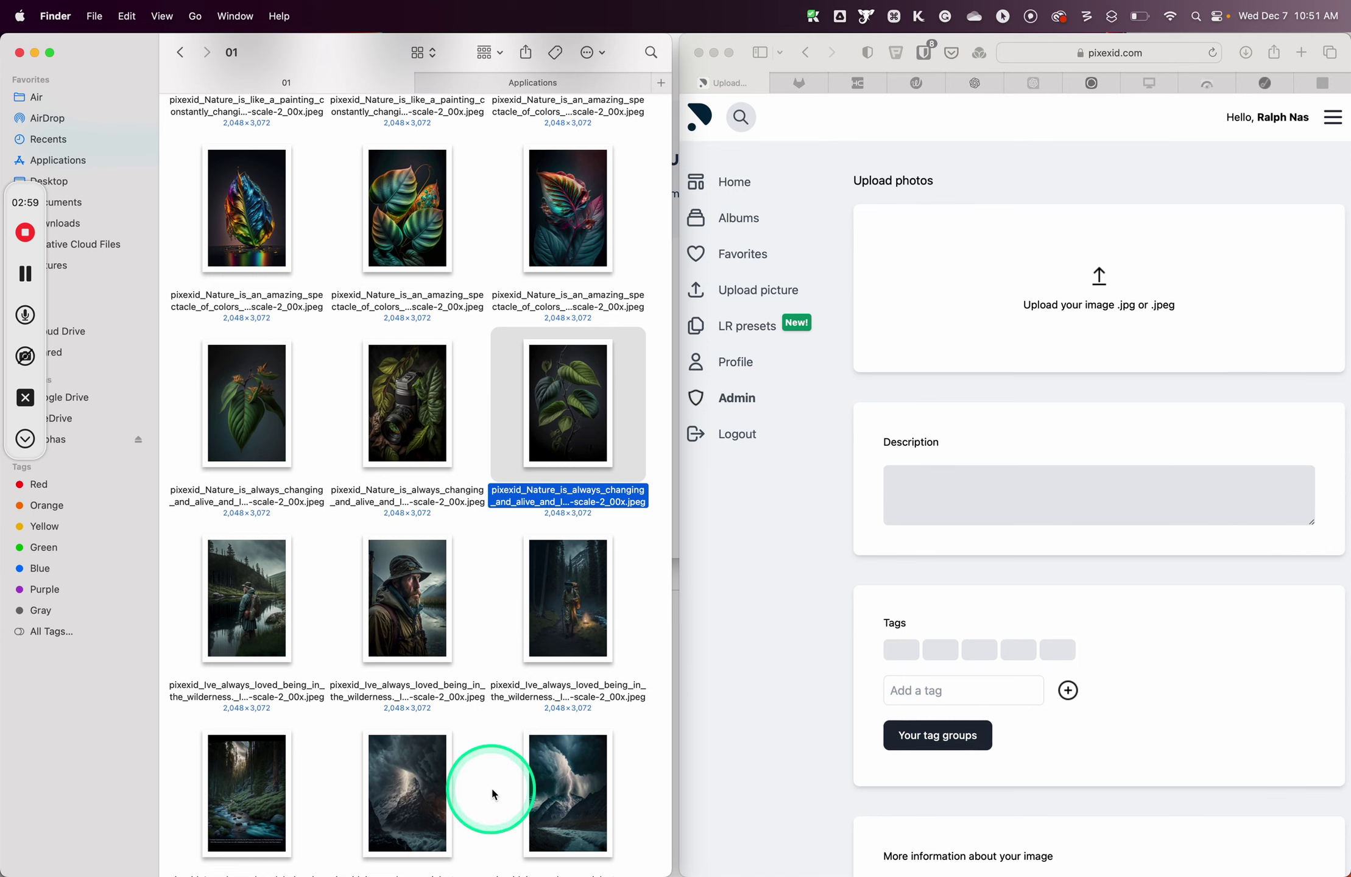
{"action": "mouse_move", "coordinate": [732, 844]}
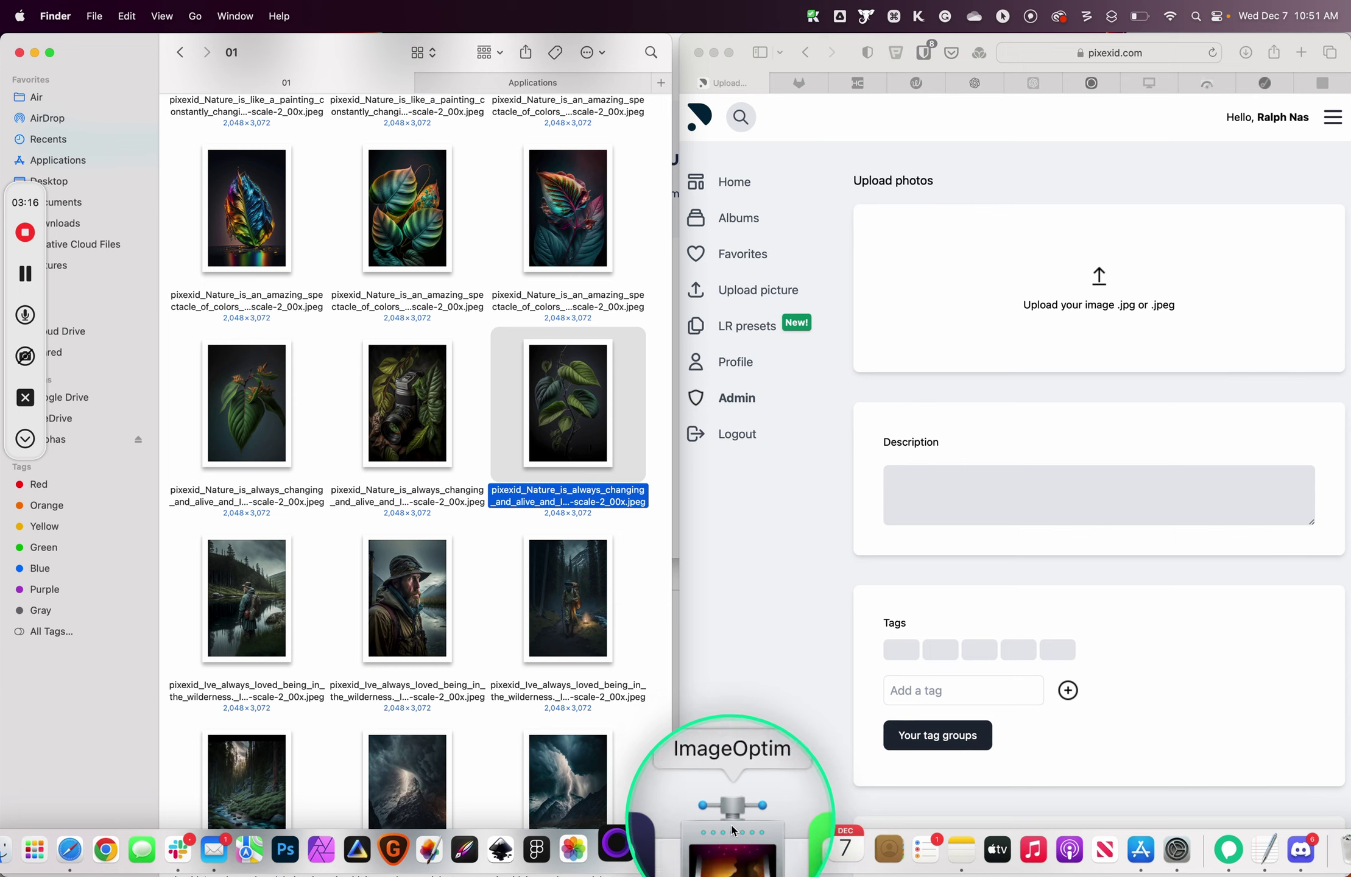
{"action": "left_click", "coordinate": [734, 831]}
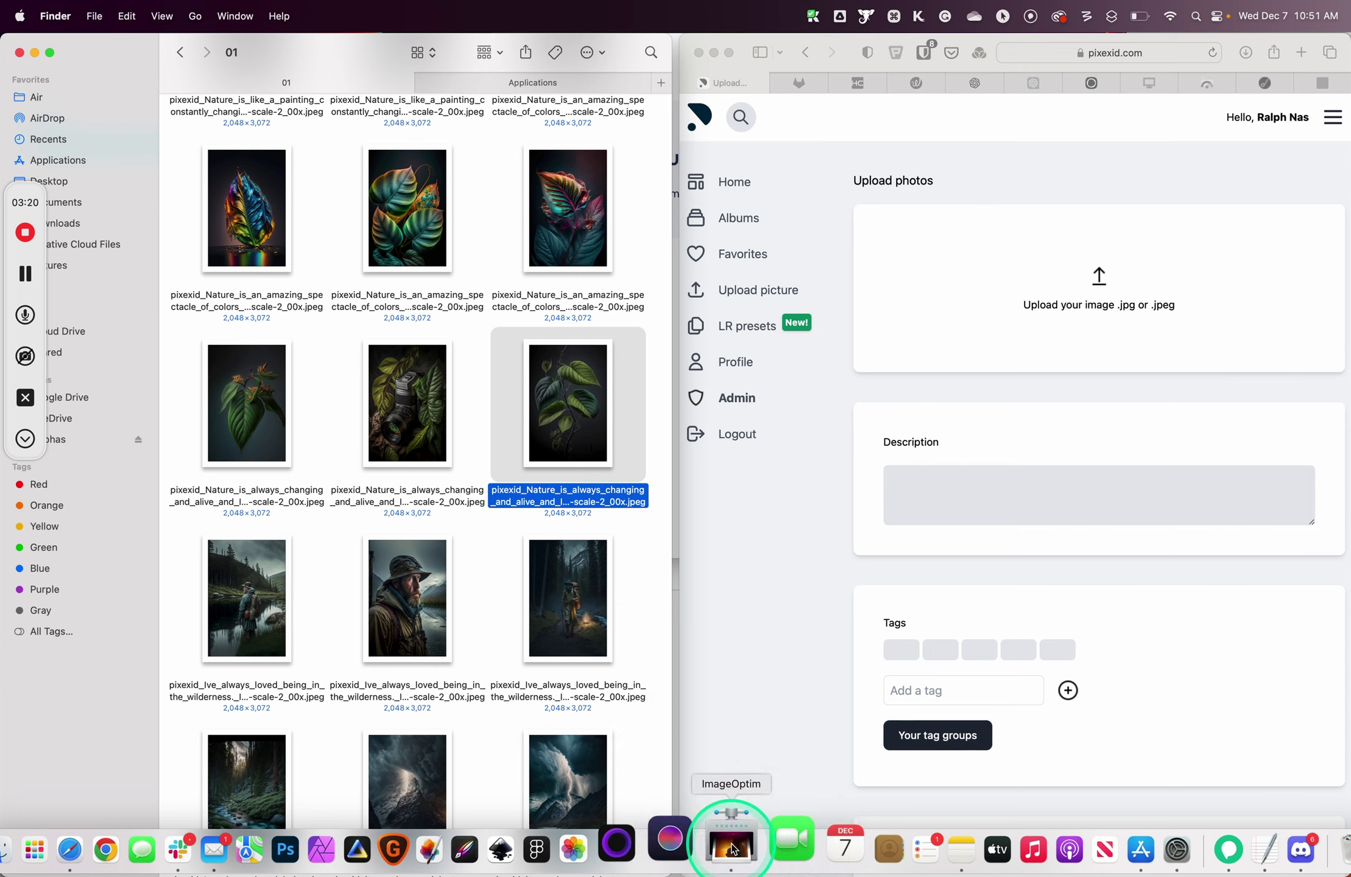
{"action": "left_click", "coordinate": [560, 490]}
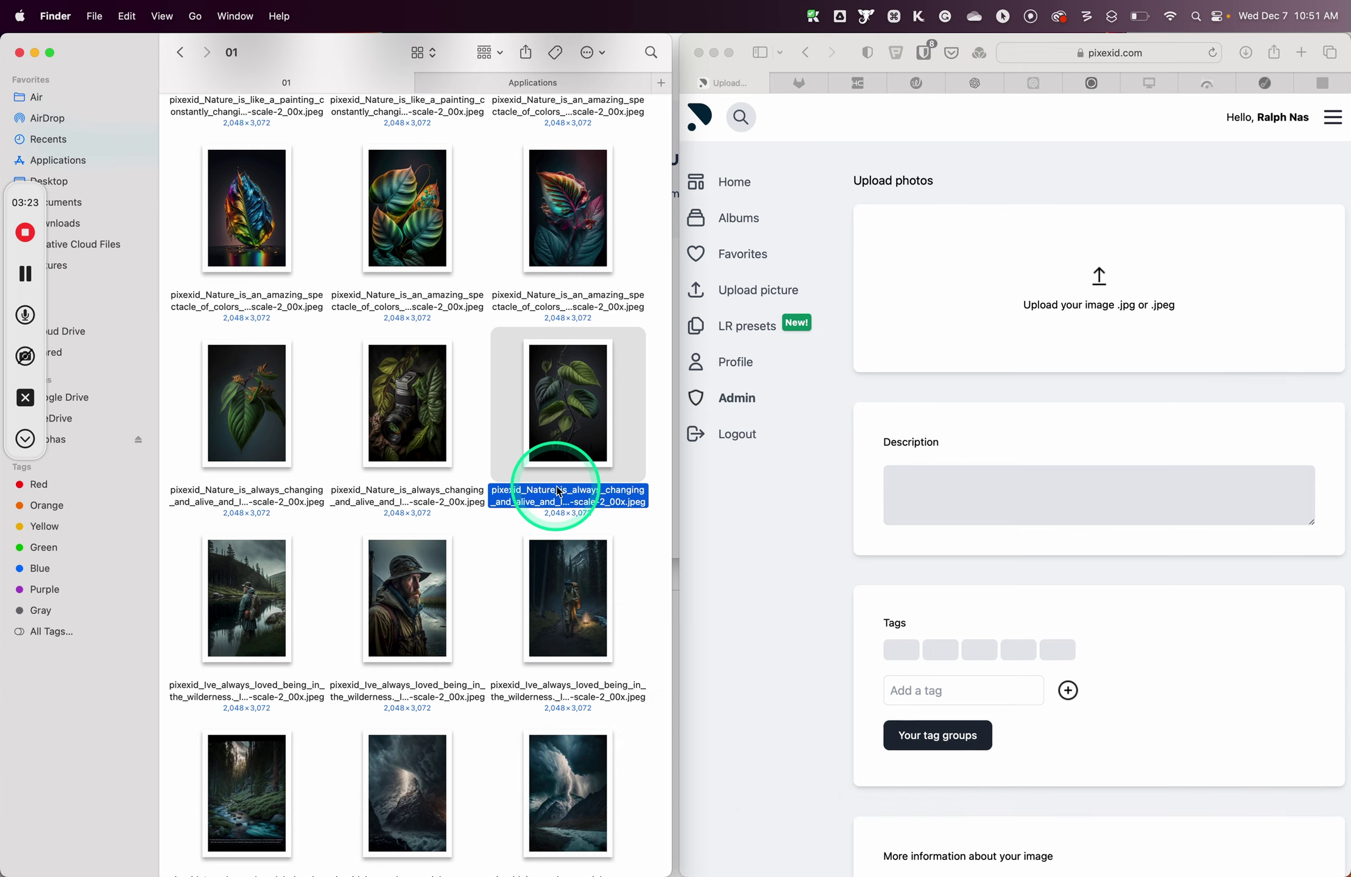
Compress the leaf image with the ImageOptimize quick action and confirm the 62.1% size reduction.
{"action": "right_click", "coordinate": [569, 427]}
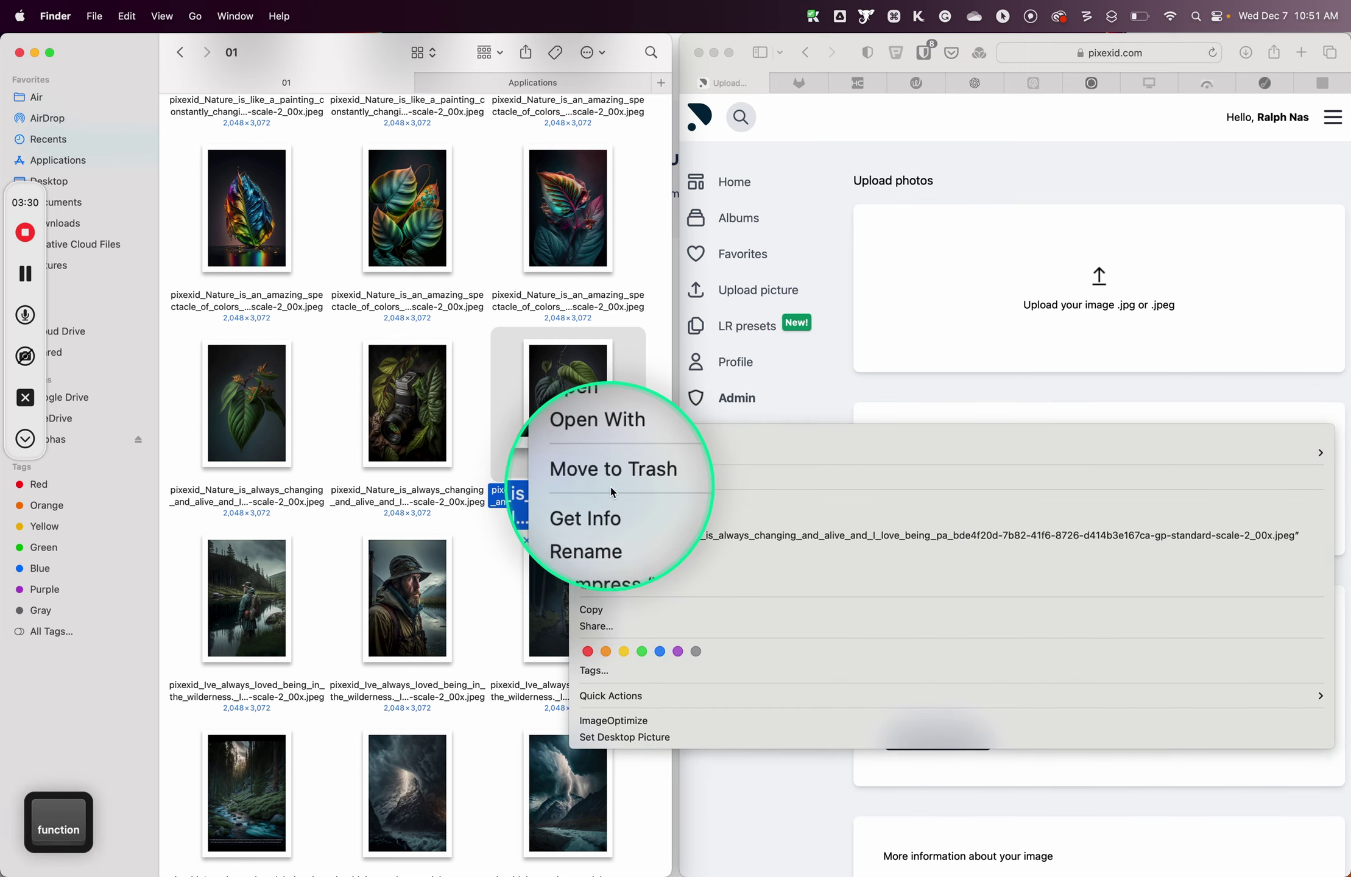
{"action": "left_click", "coordinate": [610, 723]}
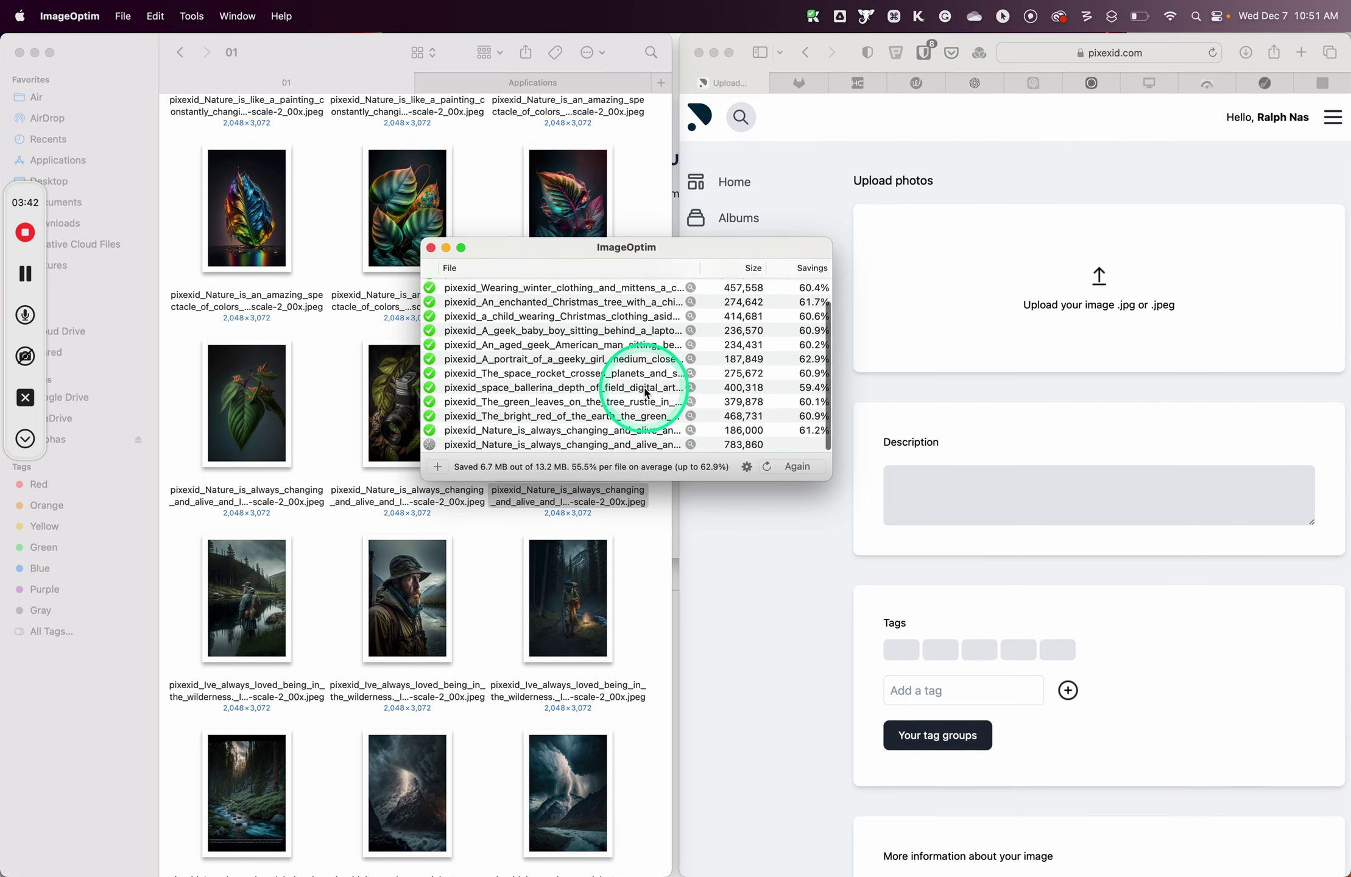
{"action": "mouse_move", "coordinate": [740, 448]}
{"action": "left_click", "coordinate": [739, 449]}
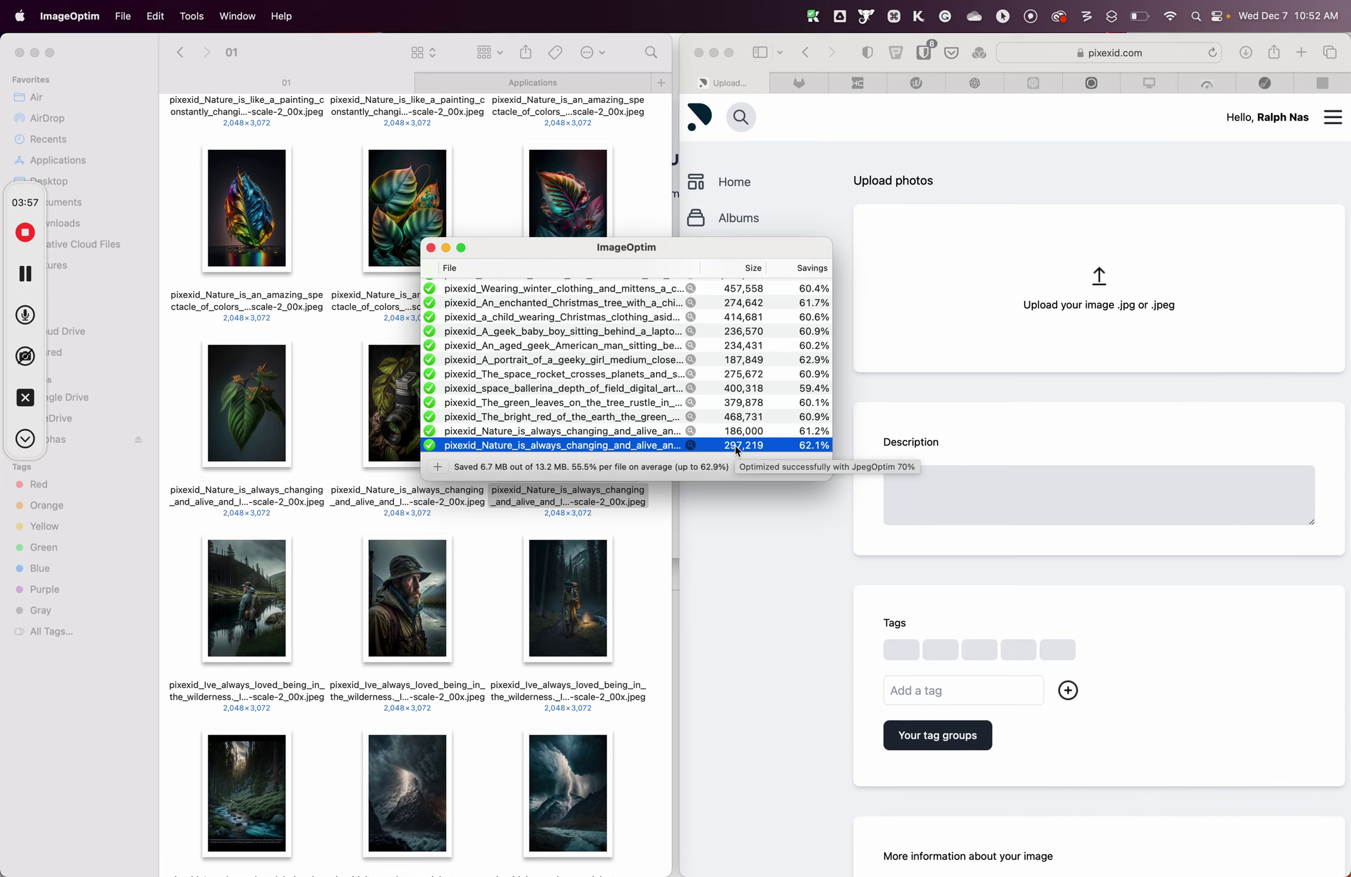
{"action": "left_click", "coordinate": [737, 450]}
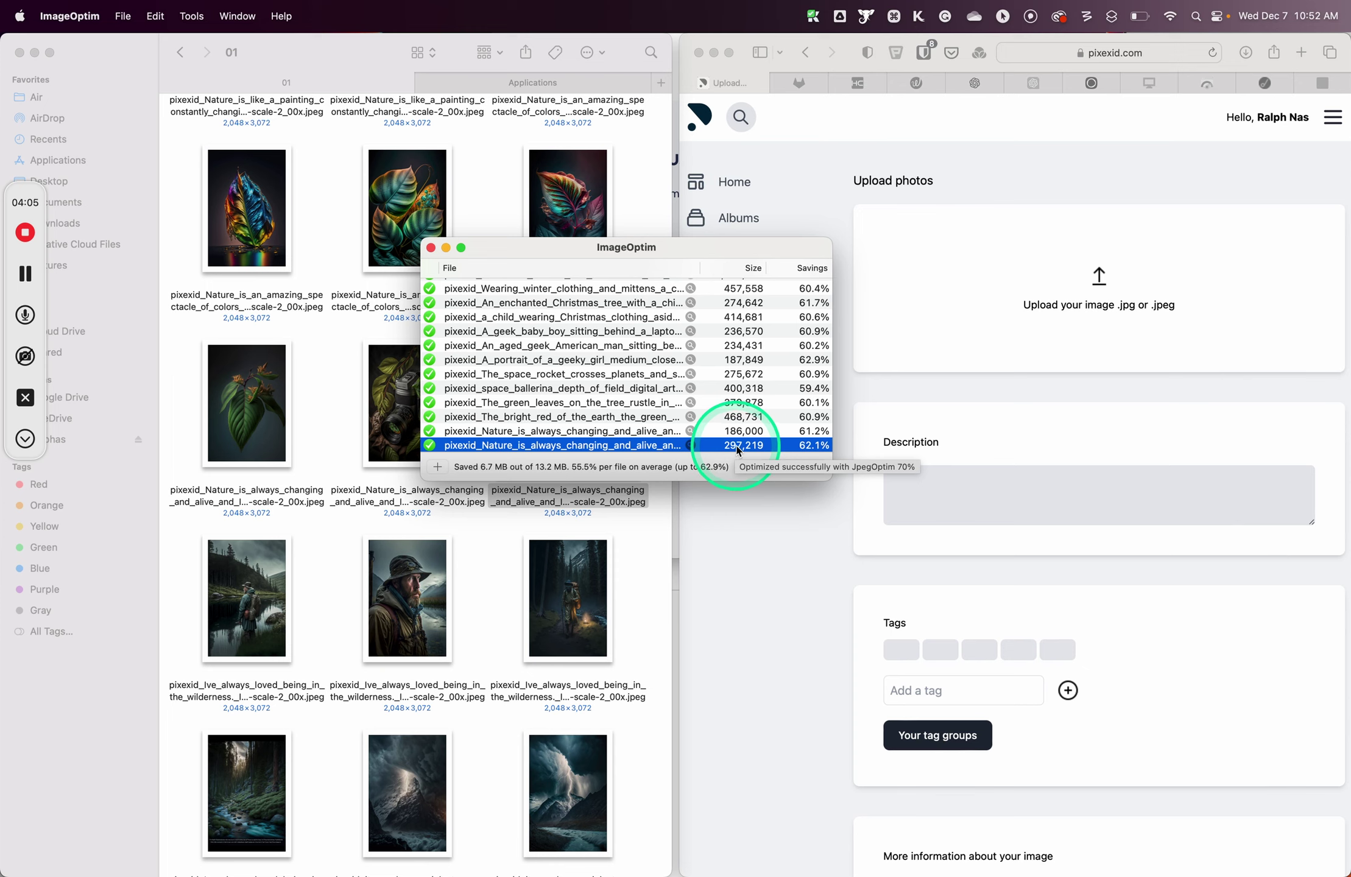
{"action": "left_click", "coordinate": [739, 450]}
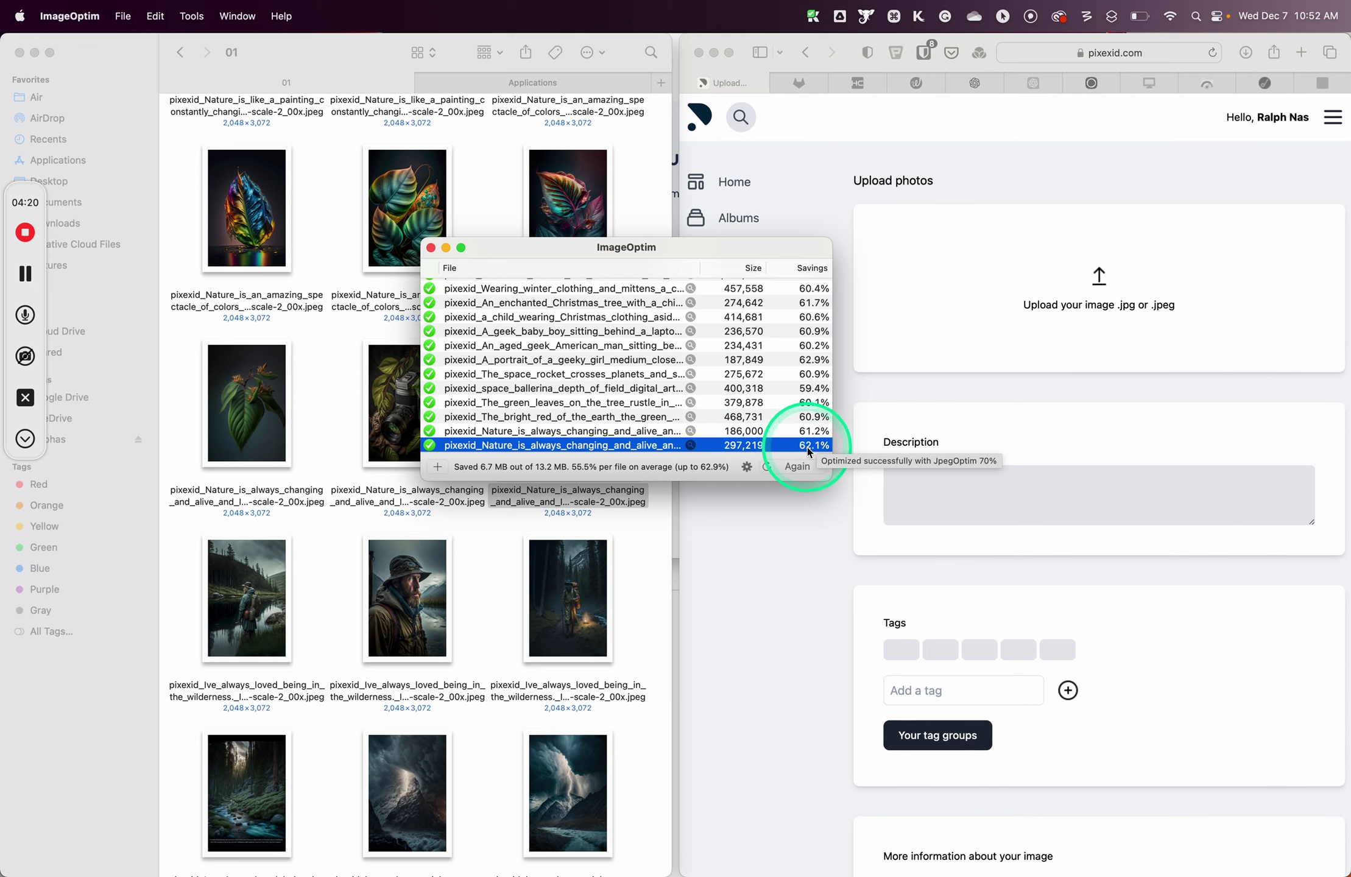
Upload the leaf image with description 'A plant with leaves' and tags Leaf, Tree, Branch, Green, Plant.
{"action": "left_click", "coordinate": [432, 251]}
{"action": "left_click", "coordinate": [565, 411]}
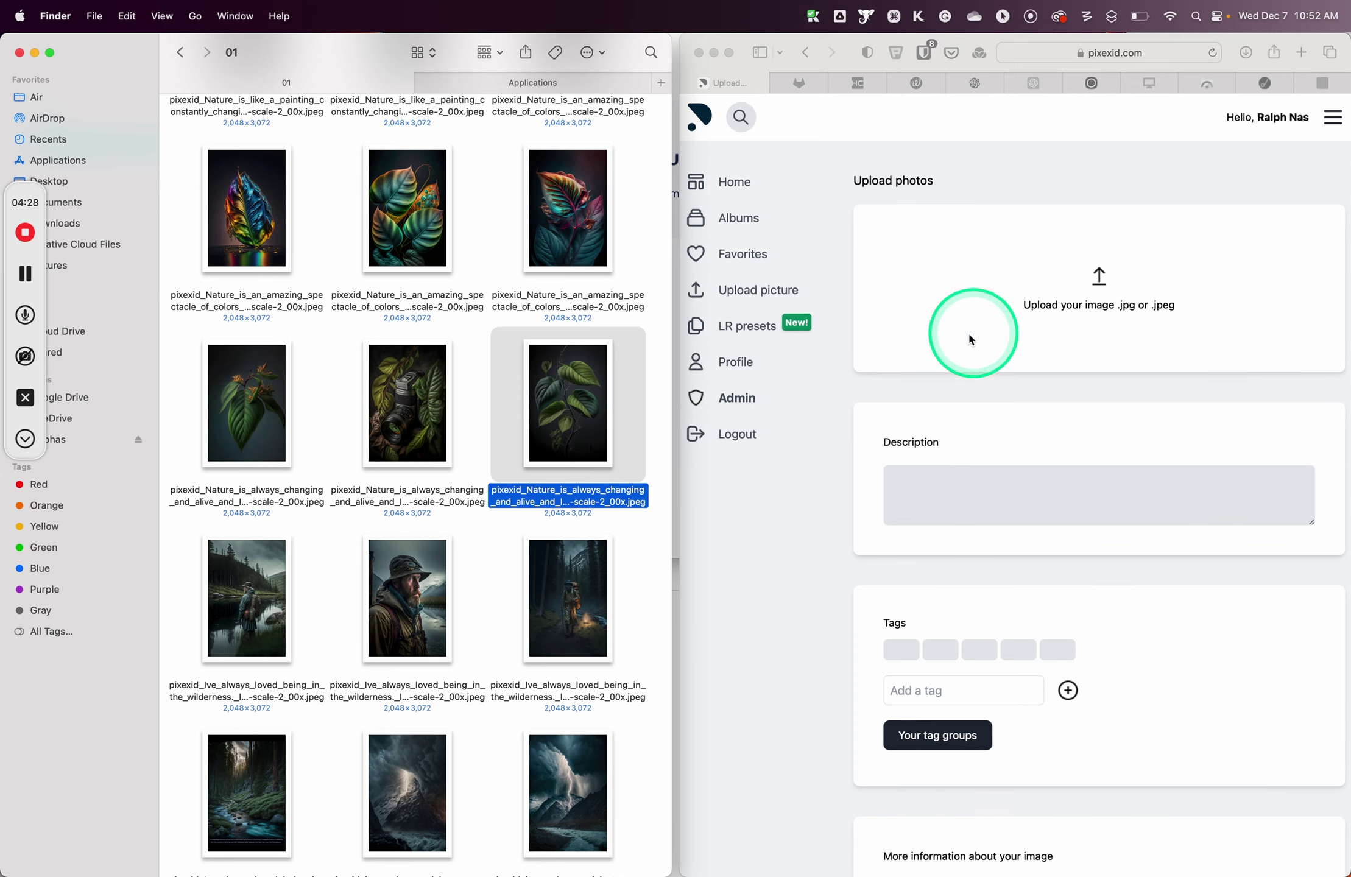
{"action": "left_click_drag", "start_coordinate": [578, 408], "coordinate": [964, 316]}
{"action": "scroll", "coordinate": [1057, 517], "scroll_direction": "down", "scroll_amount": 10}
{"action": "scroll", "coordinate": [1057, 518], "scroll_direction": "down", "scroll_amount": 5}
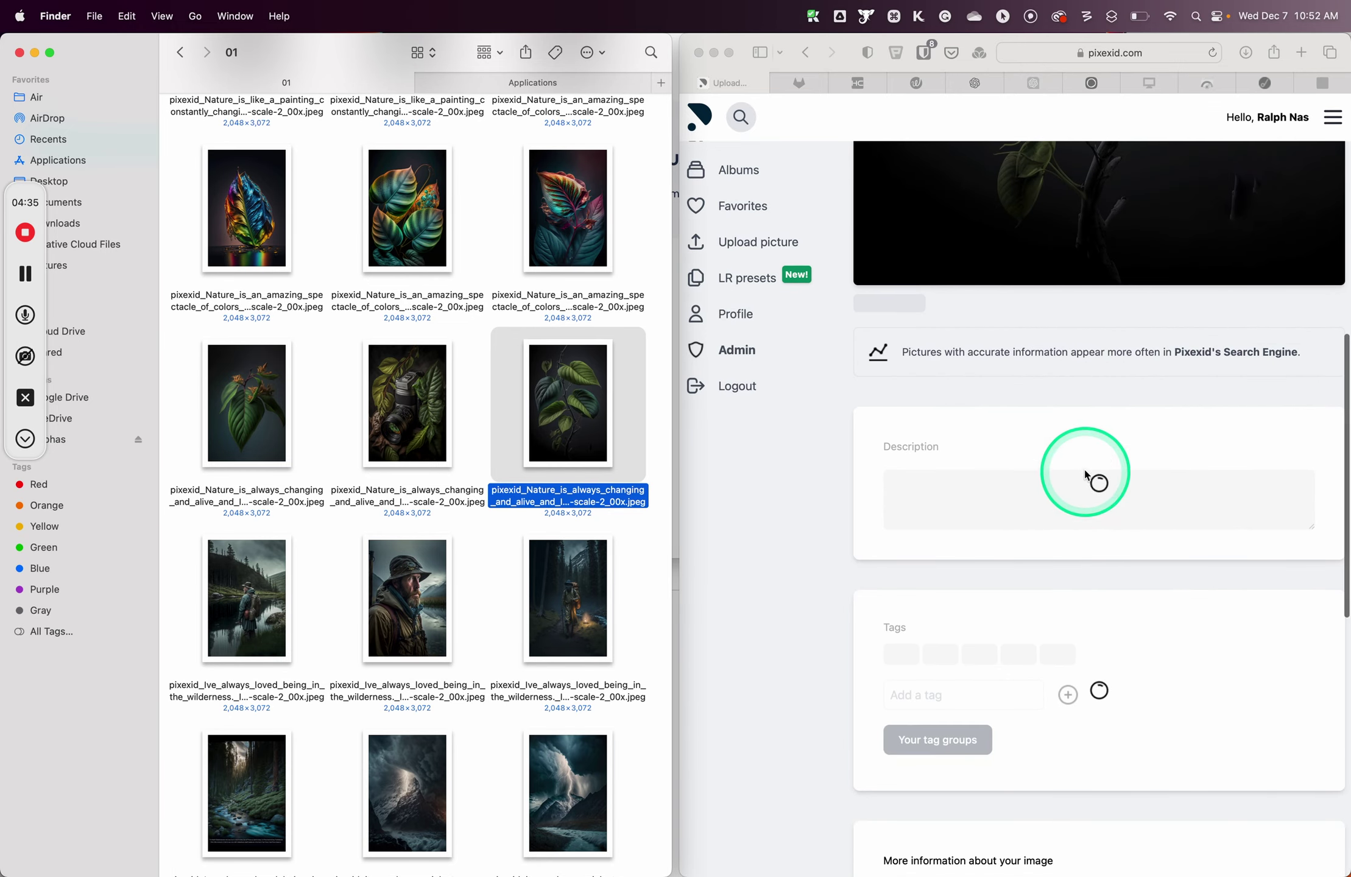
{"action": "scroll", "coordinate": [1005, 495], "scroll_direction": "up", "scroll_amount": 10}
{"action": "scroll", "coordinate": [1006, 495], "scroll_direction": "up", "scroll_amount": 5}
{"action": "scroll", "coordinate": [1007, 498], "scroll_direction": "down", "scroll_amount": 10}
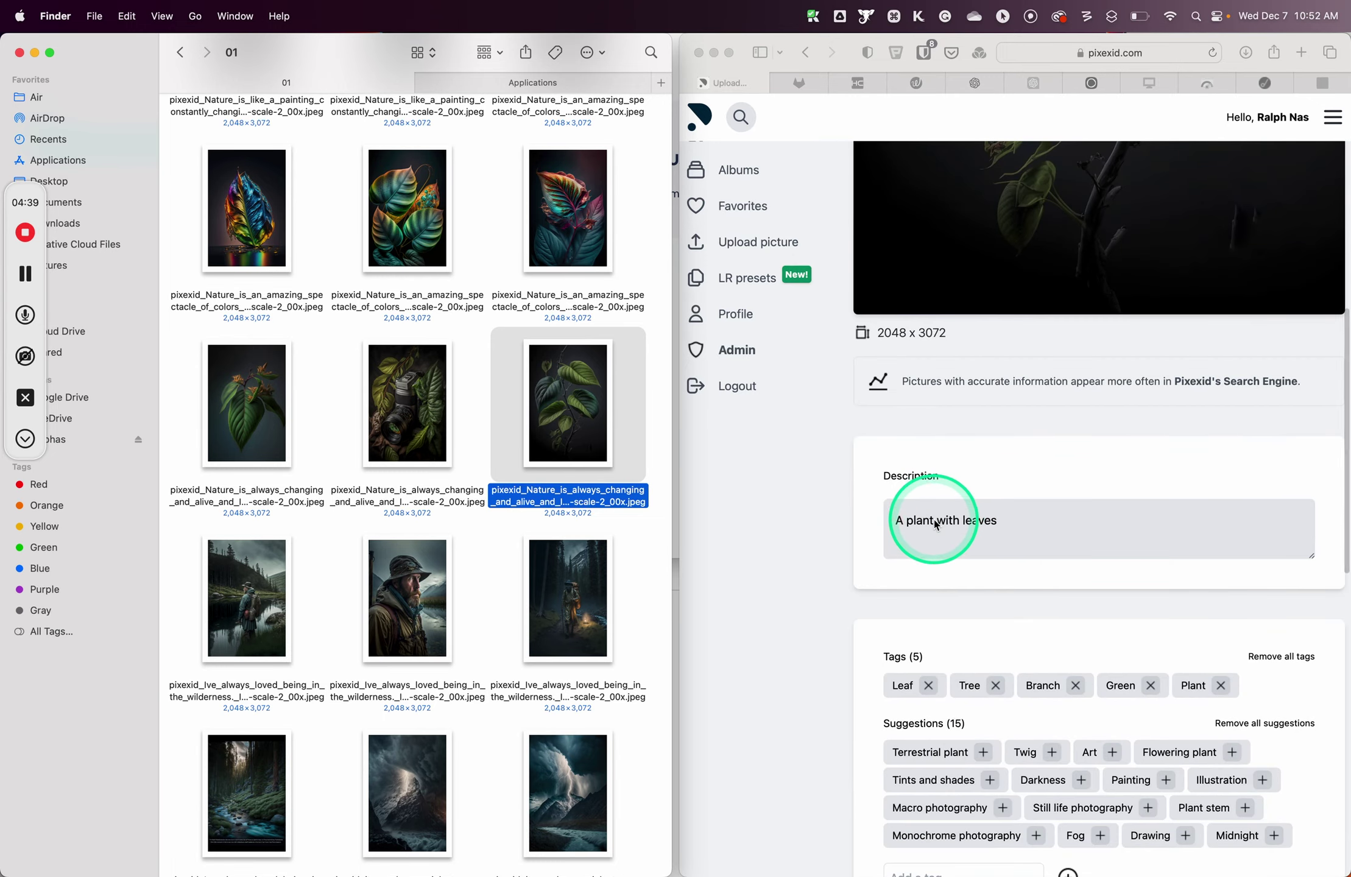
{"action": "scroll", "coordinate": [999, 517], "scroll_direction": "down", "scroll_amount": 5}
{"action": "scroll", "coordinate": [999, 517], "scroll_direction": "down", "scroll_amount": 5}
{"action": "scroll", "coordinate": [1000, 517], "scroll_direction": "down", "scroll_amount": 4}
{"action": "scroll", "coordinate": [1000, 515], "scroll_direction": "down", "scroll_amount": 2}
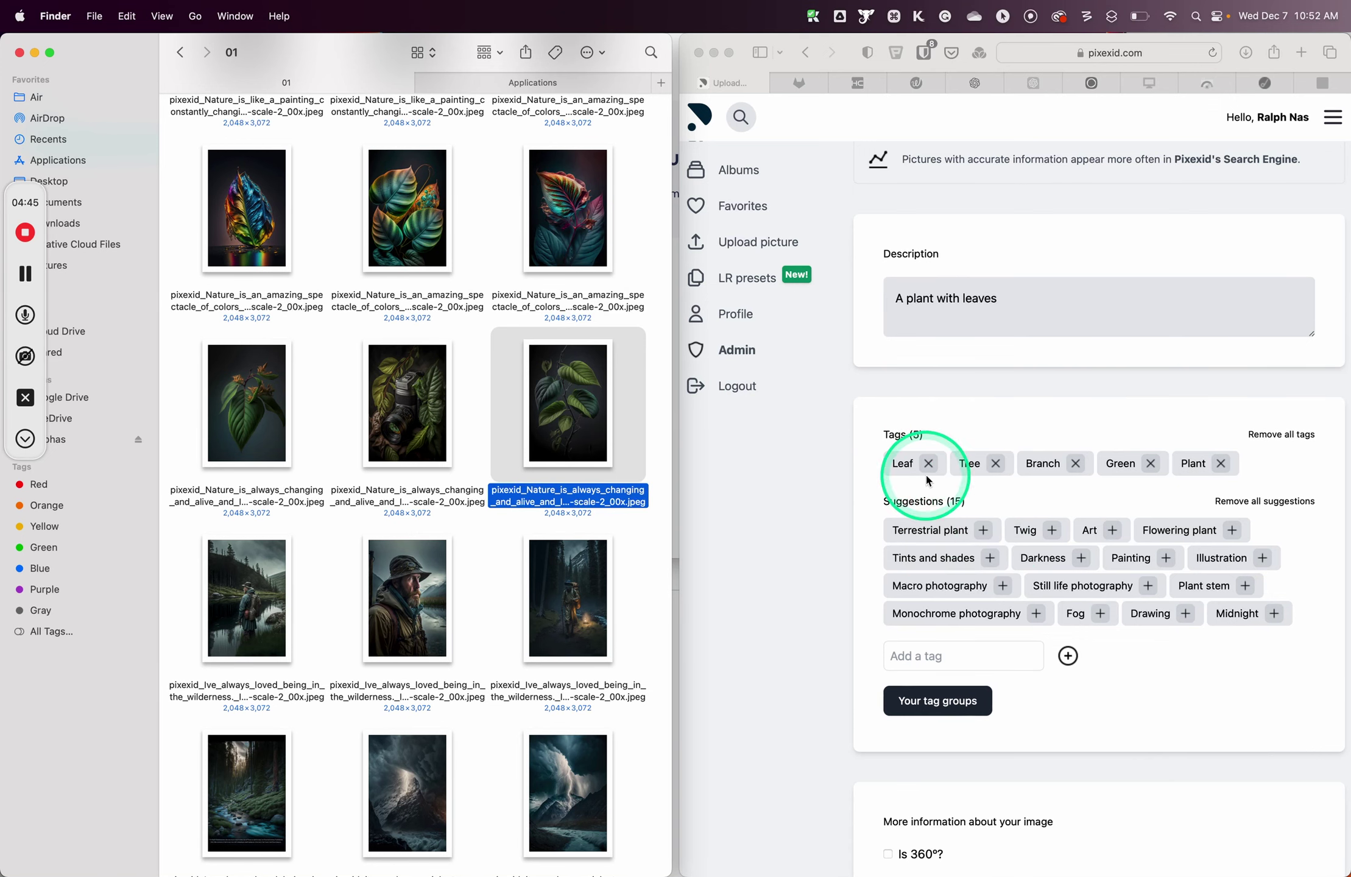
{"action": "scroll", "coordinate": [1064, 648], "scroll_direction": "down", "scroll_amount": 5}
{"action": "left_click", "coordinate": [922, 813]}
{"action": "left_click", "coordinate": [923, 817]}
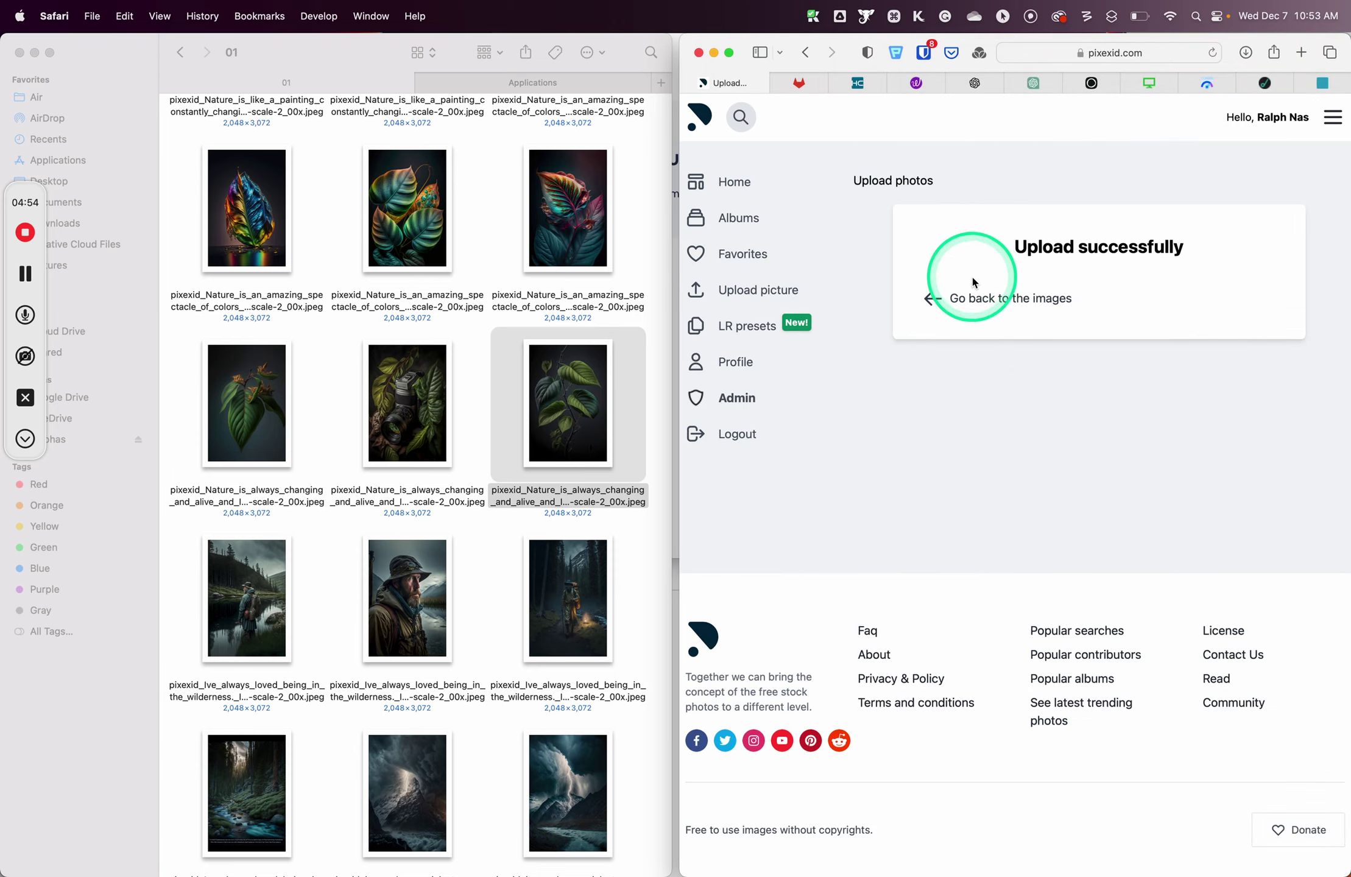